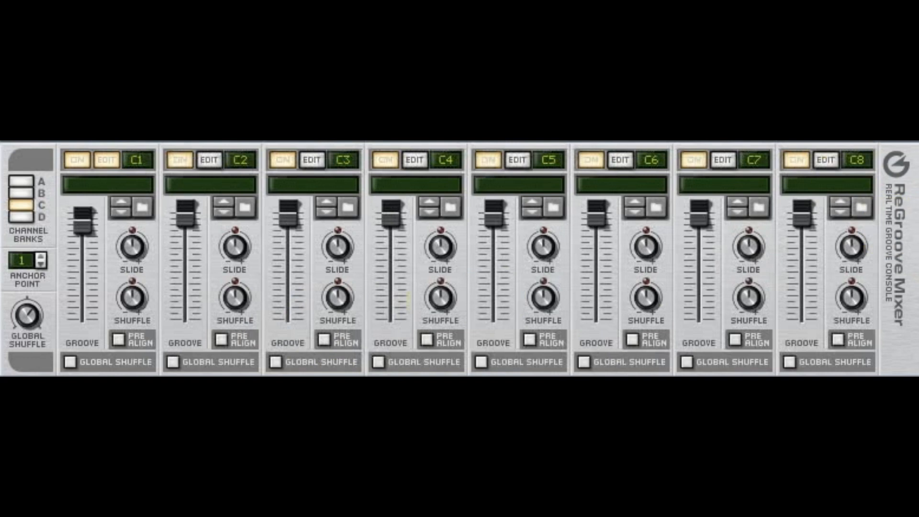
pyautogui.click(22, 179)
pyautogui.click(30, 201)
pyautogui.click(20, 179)
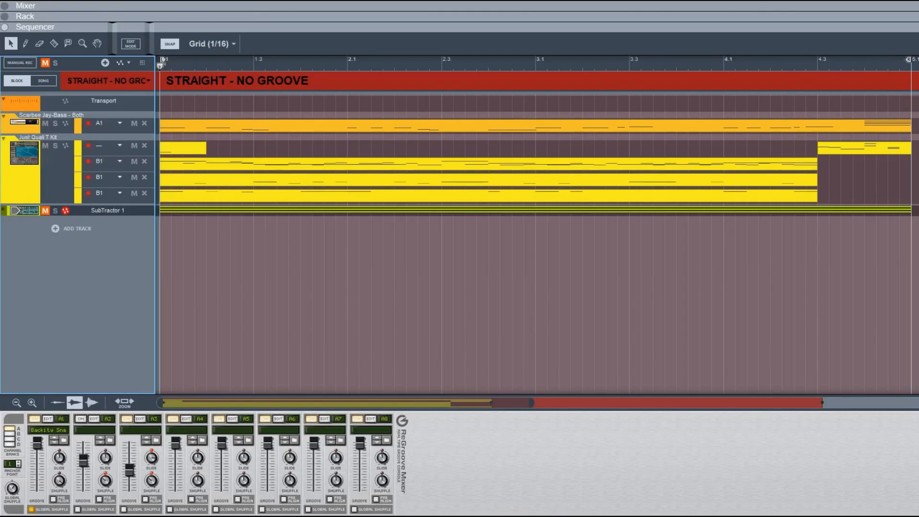
# Step: Undo the last groove channel change and briefly play the song back
pyautogui.hotkey('ctrl', 'z')
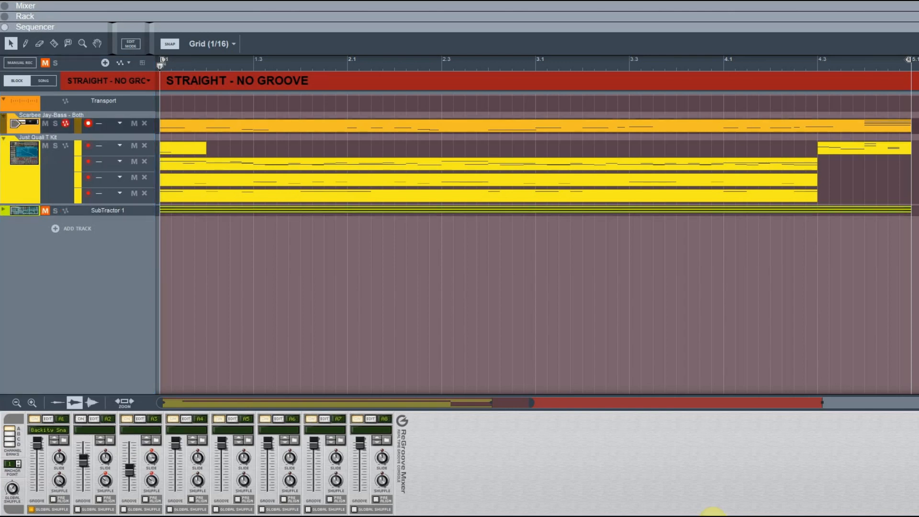
pyautogui.press('space')
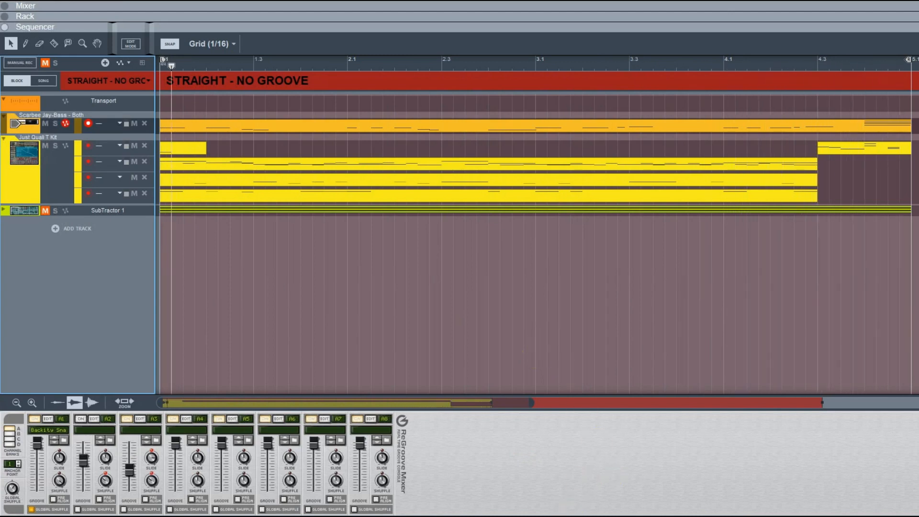
pyautogui.press('space')
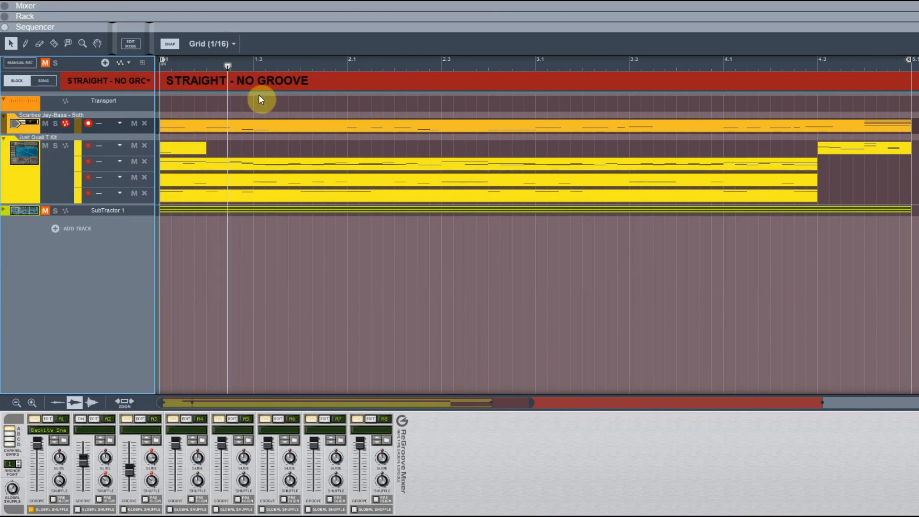
pyautogui.click(234, 83)
pyautogui.doubleClick(212, 79)
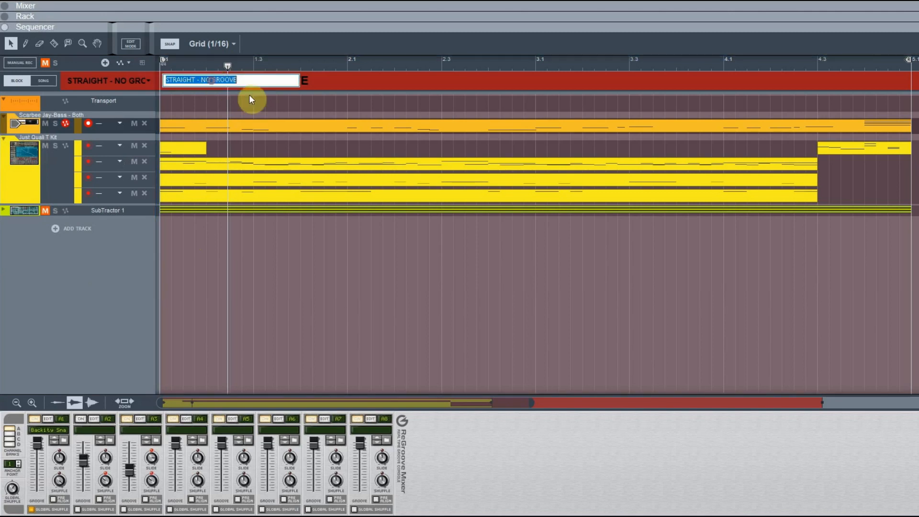
pyautogui.click(242, 82)
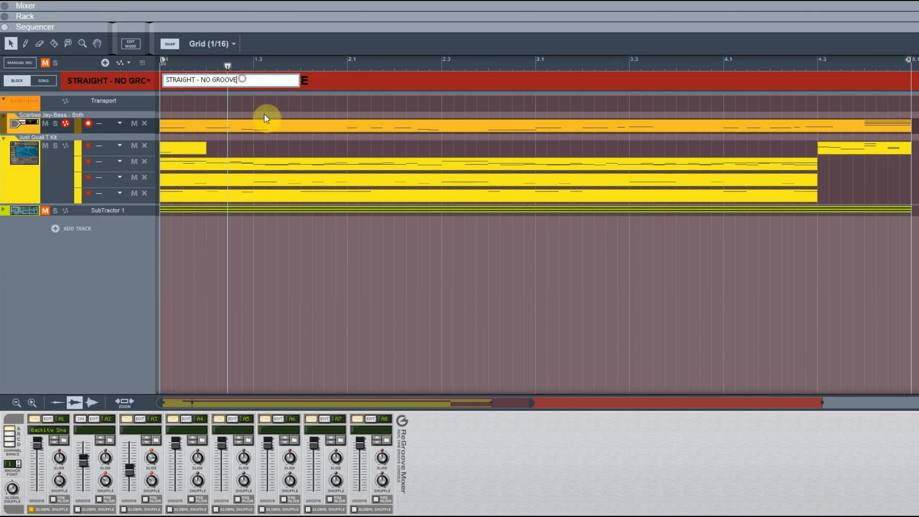
pyautogui.click(340, 271)
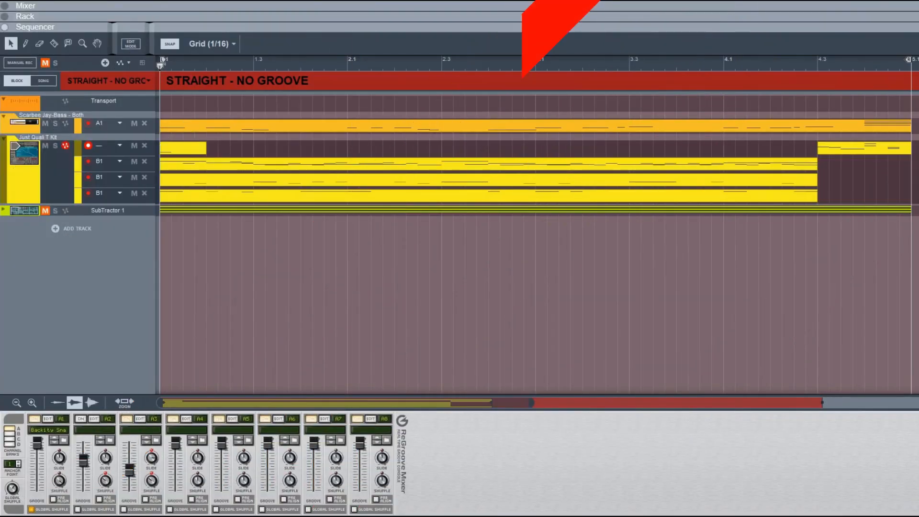
# Step: Play the song and open the bass track's groove channel menu to check its assignment
pyautogui.press('space')
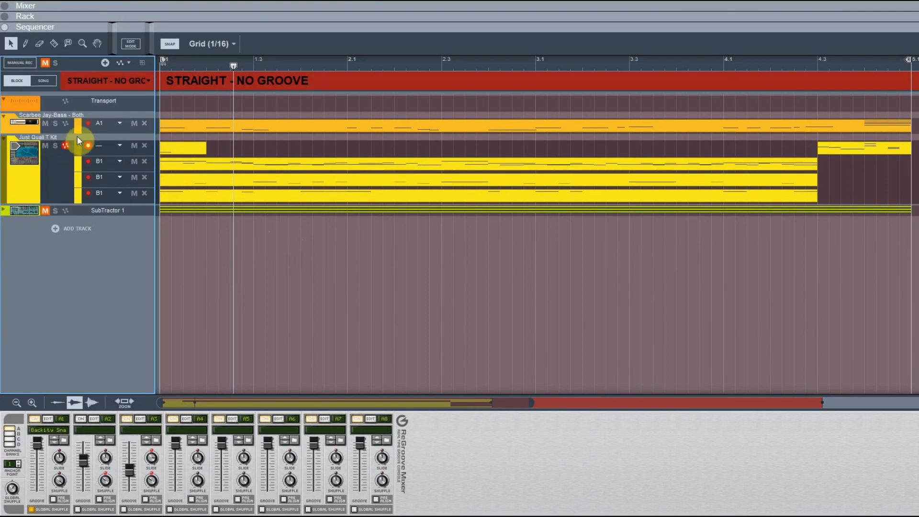
pyautogui.click(116, 123)
pyautogui.moveTo(164, 176)
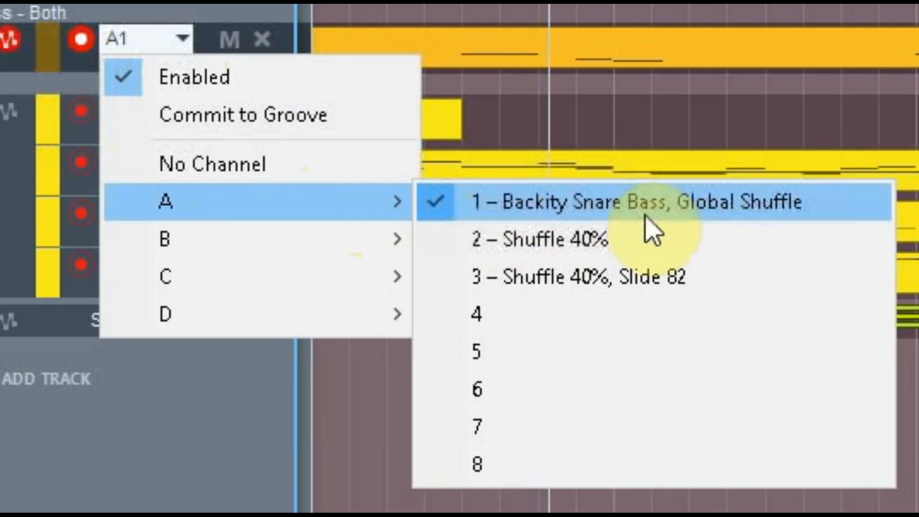
pyautogui.click(376, 497)
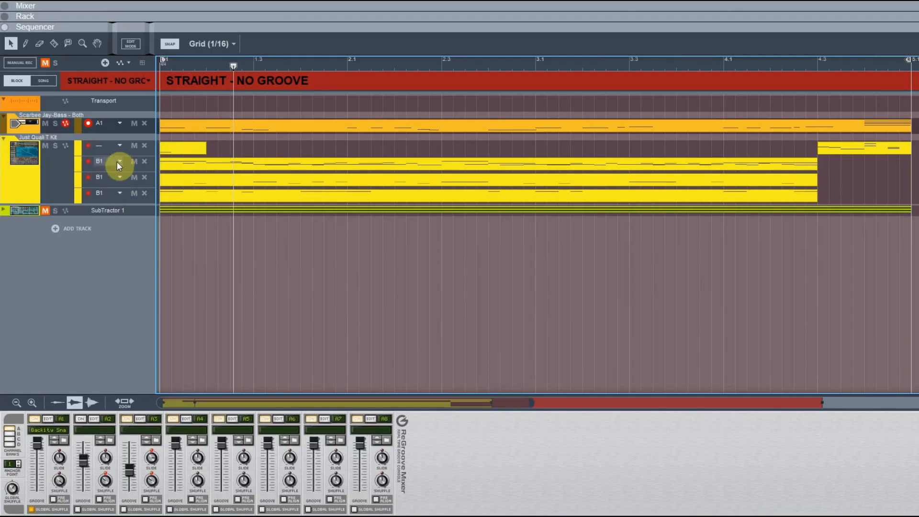
# Step: Open the groove channel menu of each drum kit lane to check which channel is assigned
pyautogui.click(120, 161)
pyautogui.moveTo(157, 222)
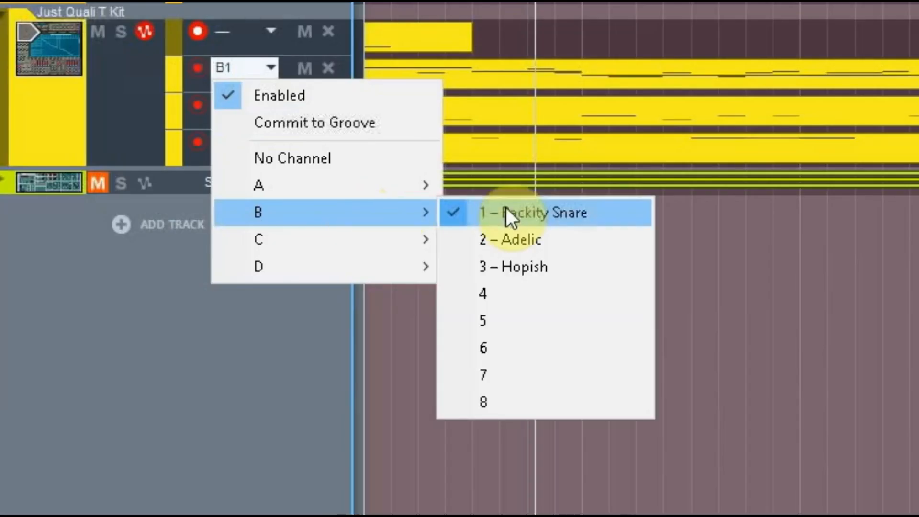
pyautogui.click(282, 347)
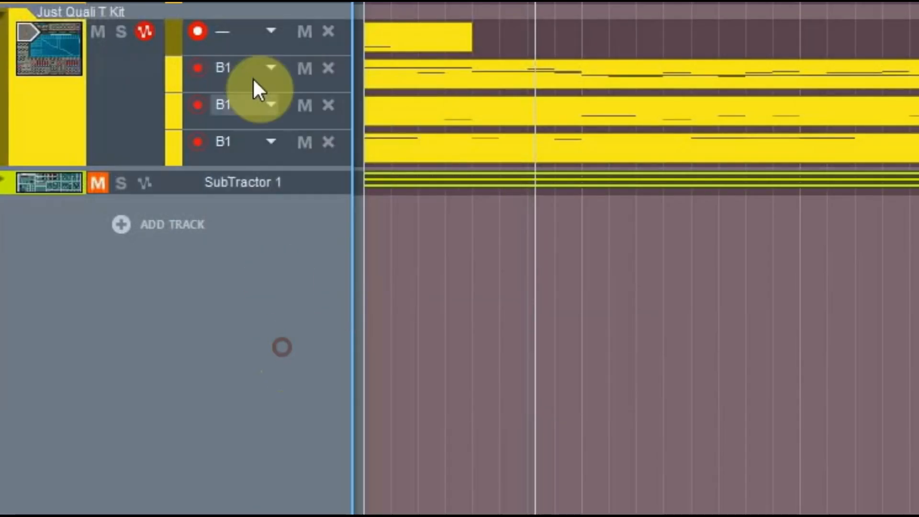
pyautogui.click(271, 109)
pyautogui.moveTo(430, 248)
pyautogui.click(315, 420)
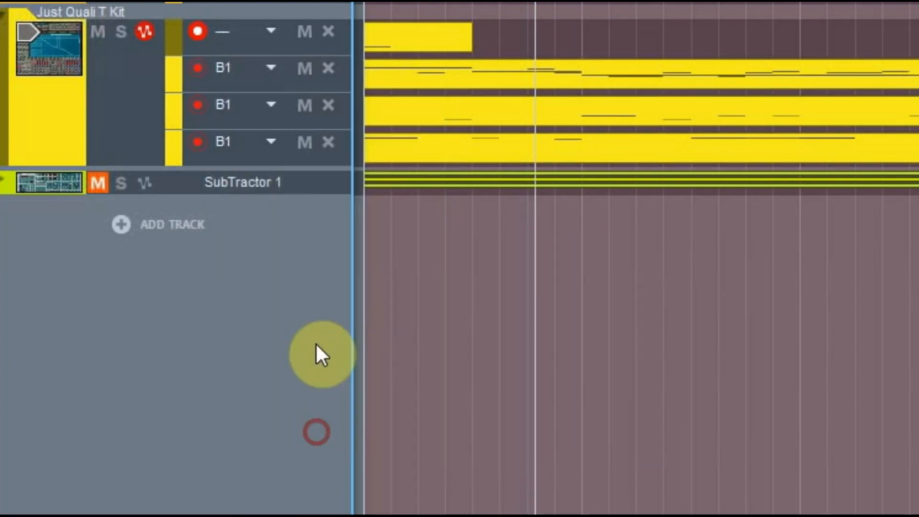
pyautogui.click(261, 142)
pyautogui.moveTo(431, 280)
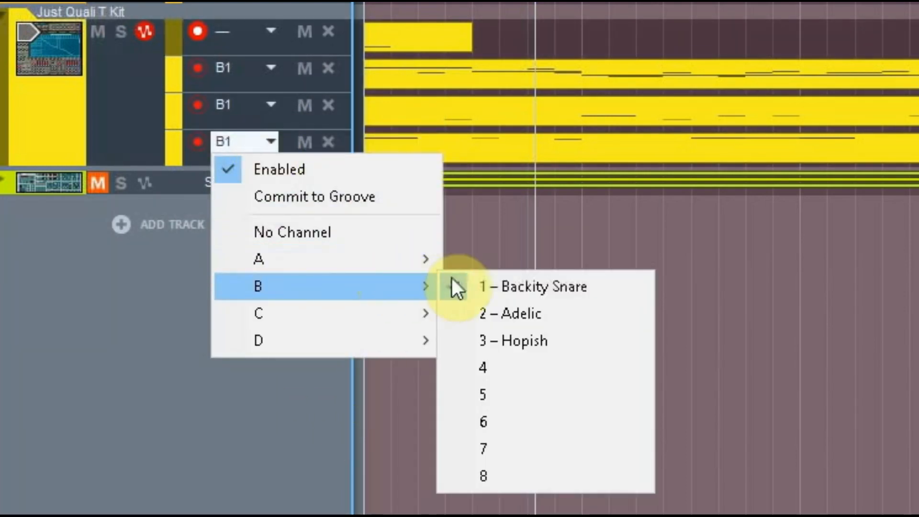
pyautogui.click(356, 444)
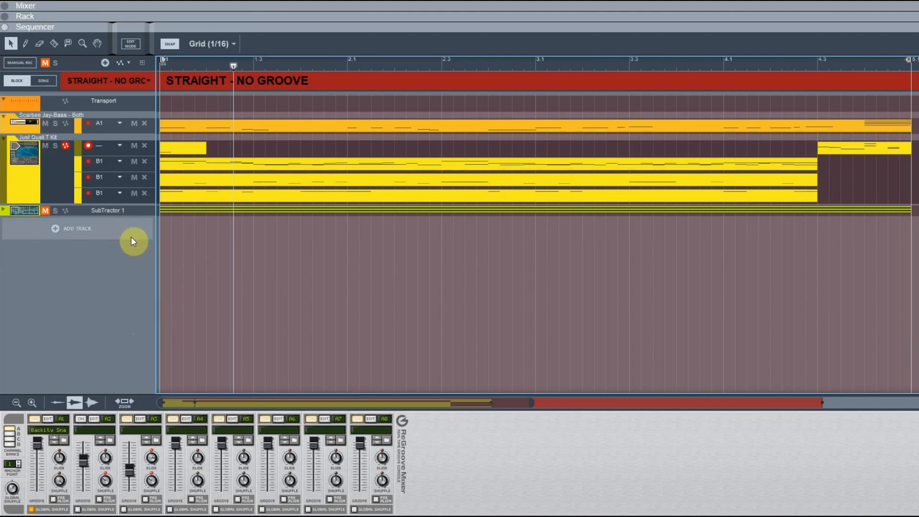
# Step: Turn off Global Shuffle on channel A1 and browse channel banks B through D before returning to A
pyautogui.click(31, 510)
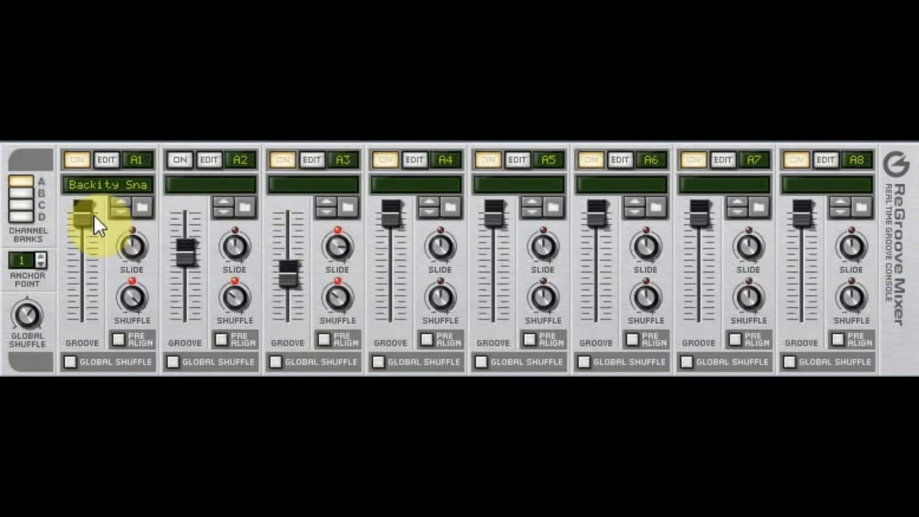
pyautogui.click(22, 194)
pyautogui.click(23, 205)
pyautogui.click(25, 220)
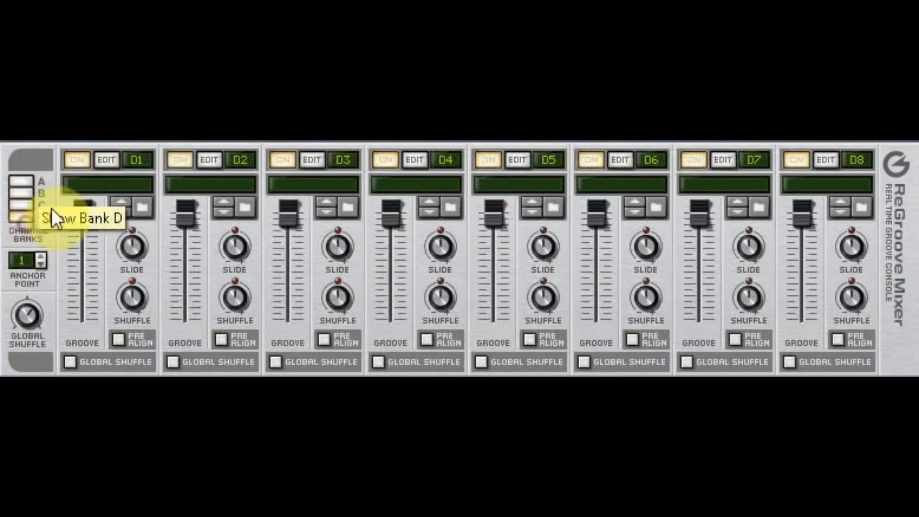
pyautogui.click(21, 181)
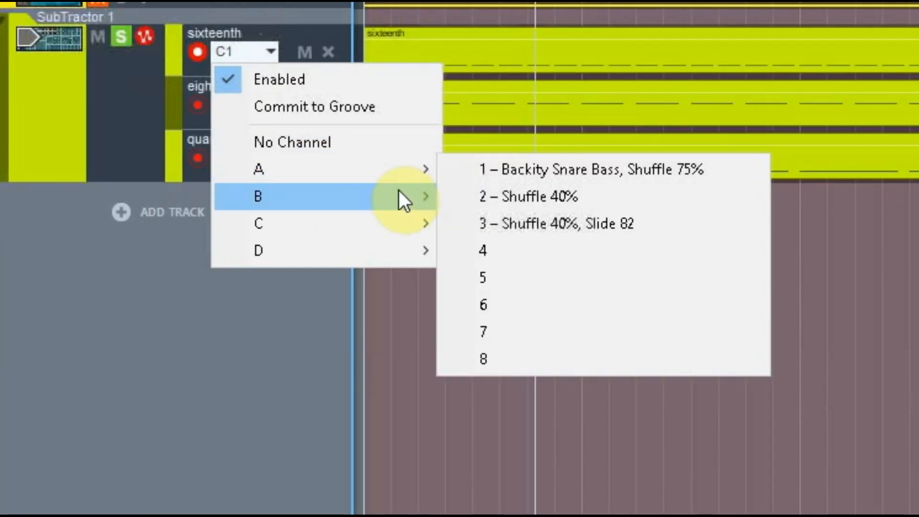
# Step: Disable the groove on the SubTractor's sixteenth lane
pyautogui.click(254, 79)
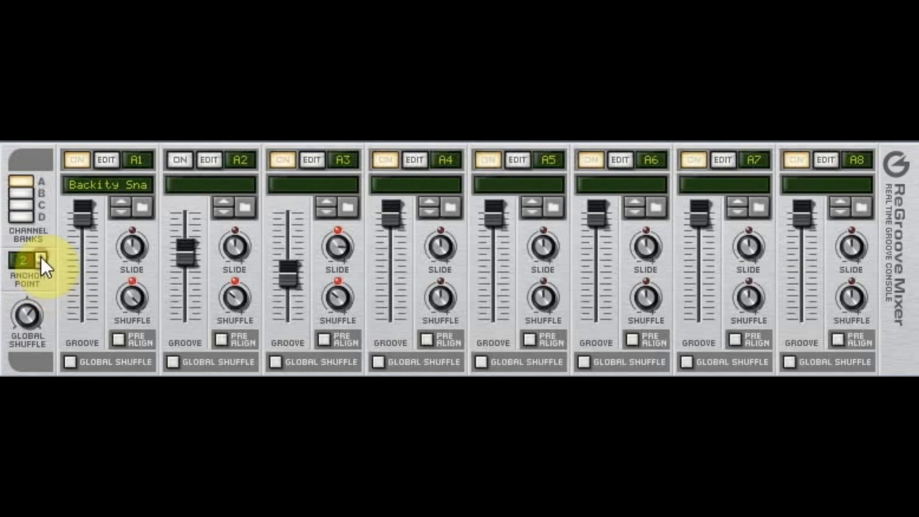
# Step: Step the anchor point up to 4 and back down to 1
pyautogui.click(41, 254)
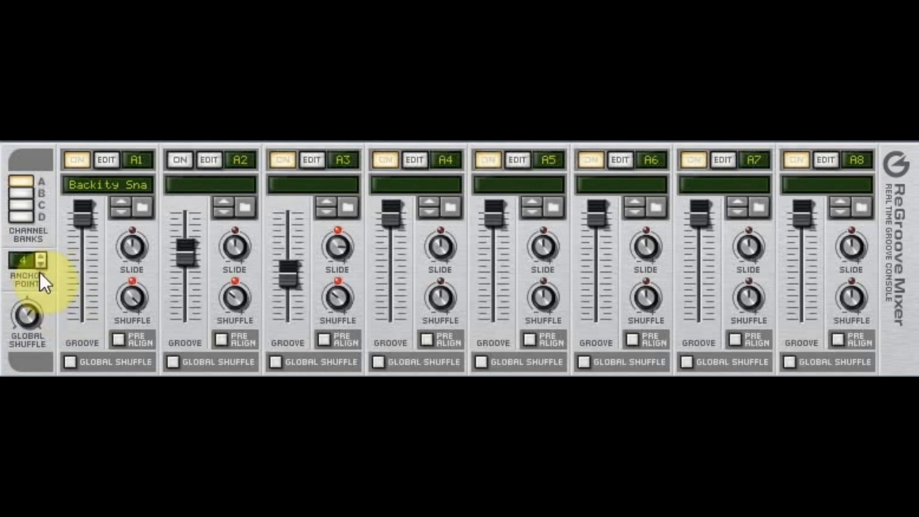
pyautogui.click(43, 267)
pyautogui.click(43, 266)
pyautogui.click(43, 266)
pyautogui.click(41, 263)
pyautogui.click(41, 264)
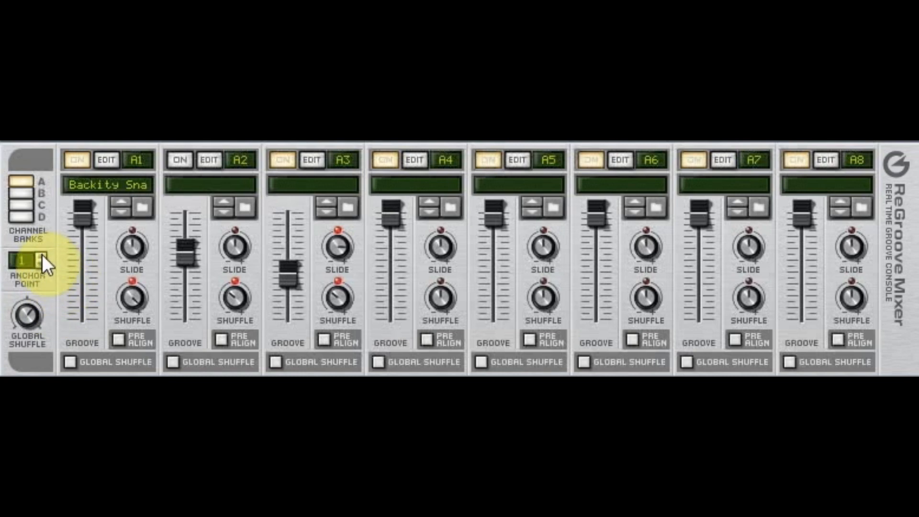
pyautogui.click(41, 259)
pyautogui.click(42, 258)
pyautogui.click(42, 265)
pyautogui.click(42, 264)
pyautogui.click(42, 263)
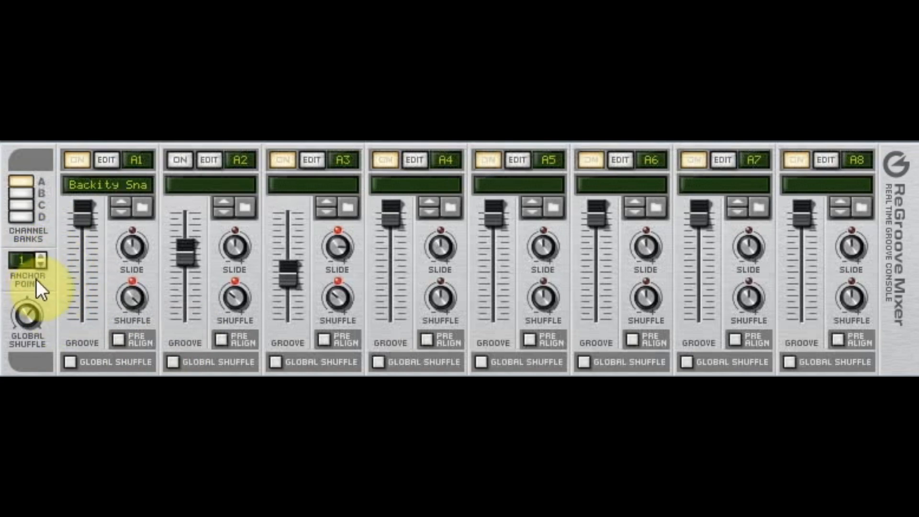
# Step: Adjust the Global Shuffle knob and toggle Global Shuffle on channels A1 and A2 on and off
pyautogui.moveTo(29, 320); pyautogui.dragTo(40, 338)
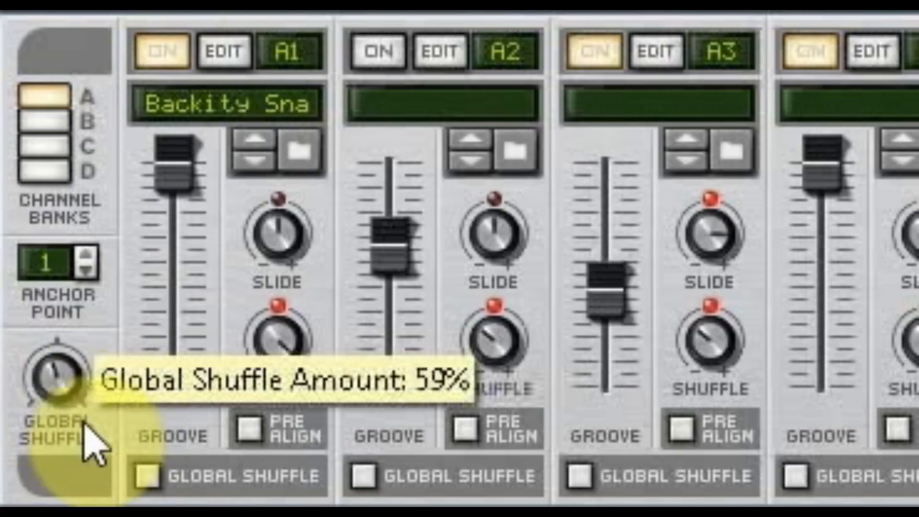
pyautogui.moveTo(85, 425)
pyautogui.mouseDown()
pyautogui.moveTo(103, 425)
pyautogui.moveTo(96, 414)
pyautogui.moveTo(79, 431)
pyautogui.moveTo(82, 411)
pyautogui.mouseUp()
pyautogui.moveTo(28, 400); pyautogui.dragTo(124, 431)
pyautogui.click(147, 477)
pyautogui.click(364, 476)
pyautogui.click(147, 476)
pyautogui.click(364, 477)
# Step: Turn the Global Shuffle knob again and toggle channel A1's Global Shuffle on and off
pyautogui.moveTo(51, 373); pyautogui.dragTo(127, 374)
pyautogui.click(146, 476)
pyautogui.click(149, 476)
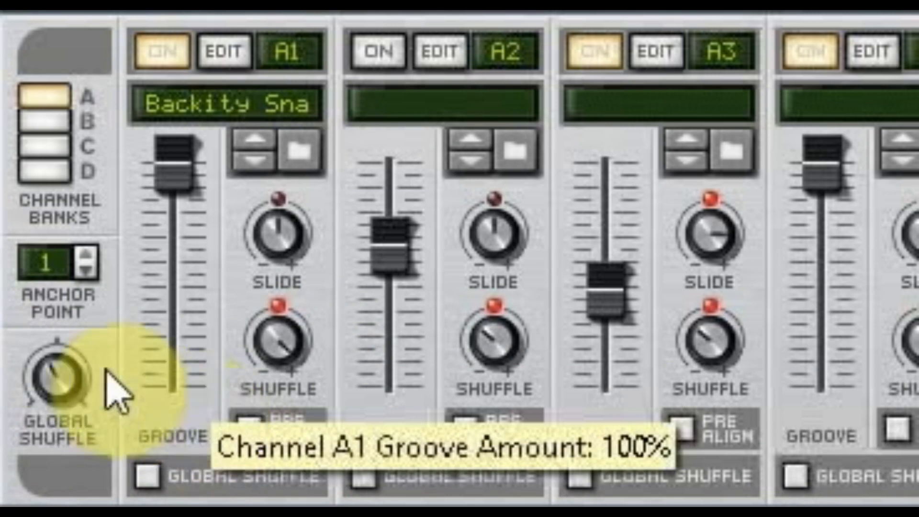
pyautogui.moveTo(52, 383); pyautogui.dragTo(62, 412)
pyautogui.moveTo(72, 375); pyautogui.dragTo(148, 380)
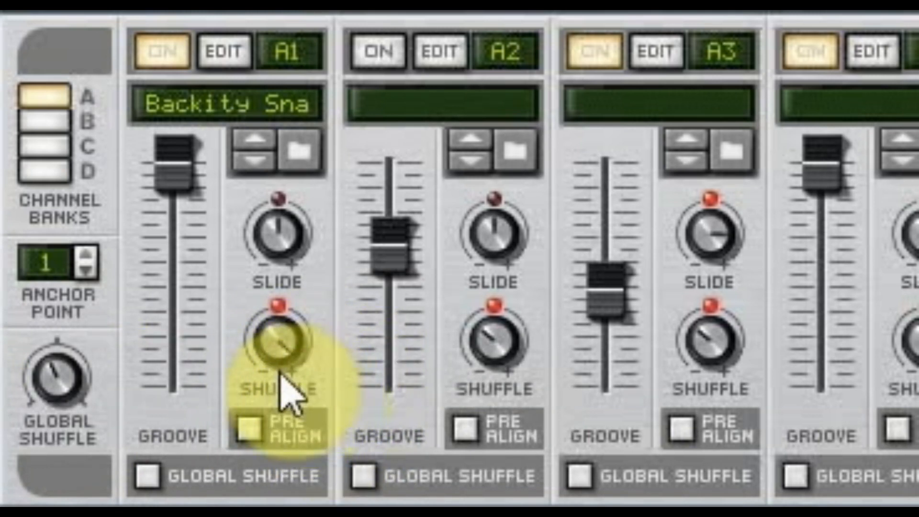
# Step: Adjust channel A1's Shuffle knob
pyautogui.moveTo(286, 366)
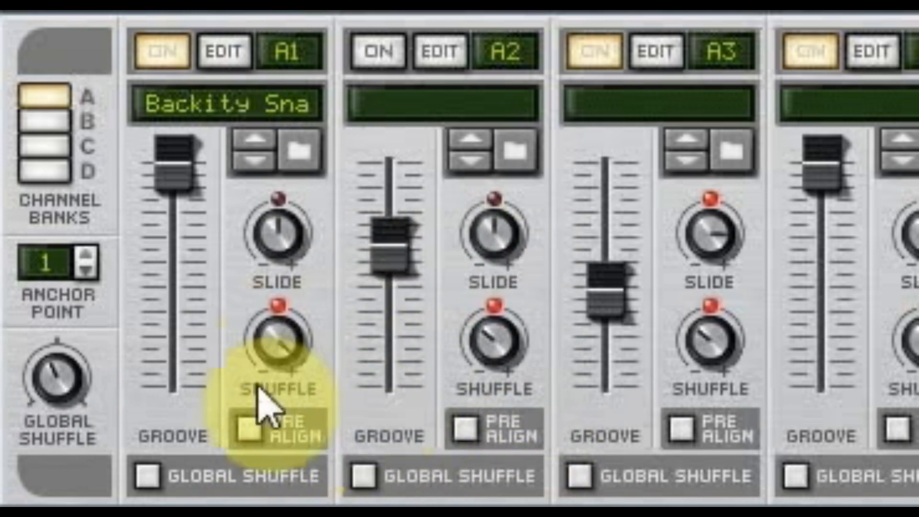
pyautogui.moveTo(266, 353); pyautogui.dragTo(299, 436)
pyautogui.click(286, 344)
pyautogui.moveTo(292, 364); pyautogui.dragTo(314, 249)
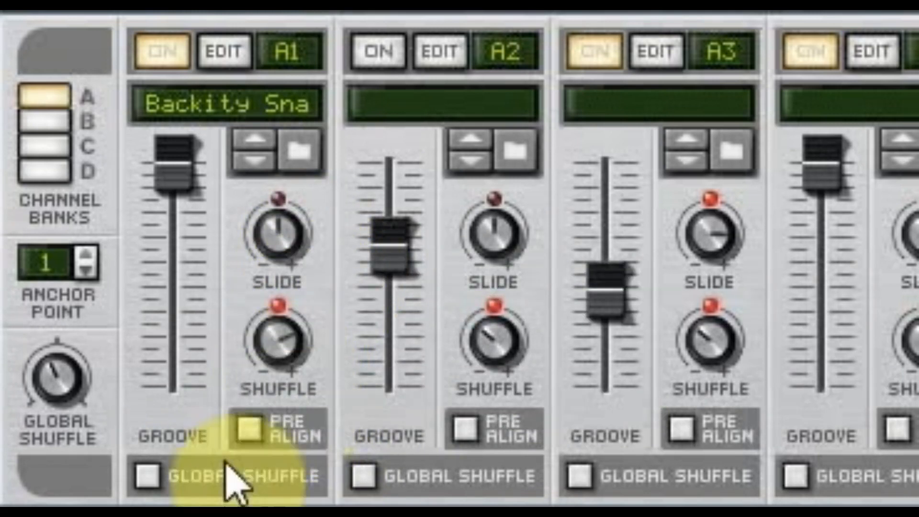
# Step: Lower channel A1's groove amount slightly and set its Slide to 0 ticks
pyautogui.moveTo(190, 181); pyautogui.dragTo(219, 178)
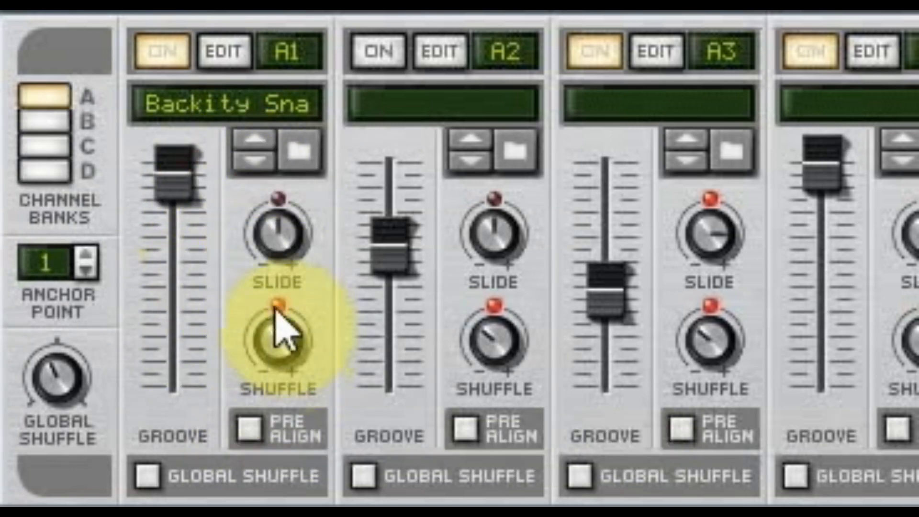
pyautogui.moveTo(281, 229); pyautogui.dragTo(324, 229)
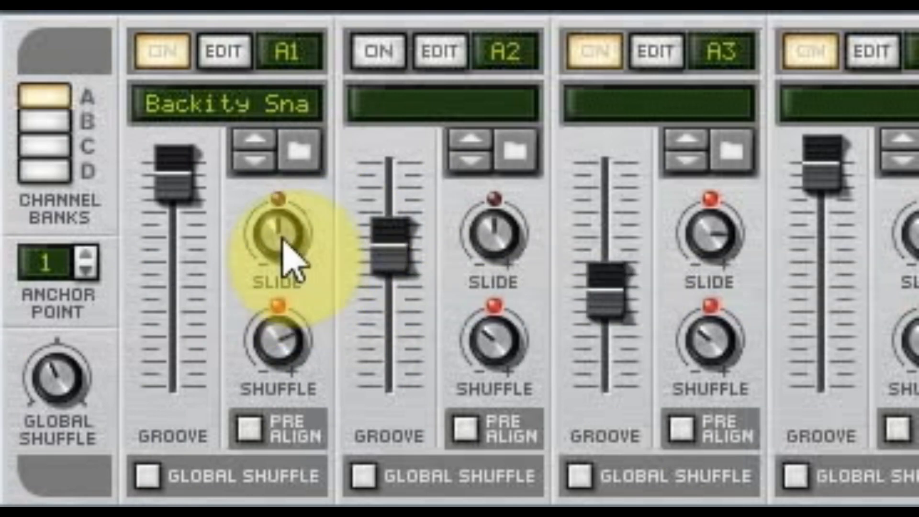
pyautogui.moveTo(273, 270); pyautogui.dragTo(311, 239)
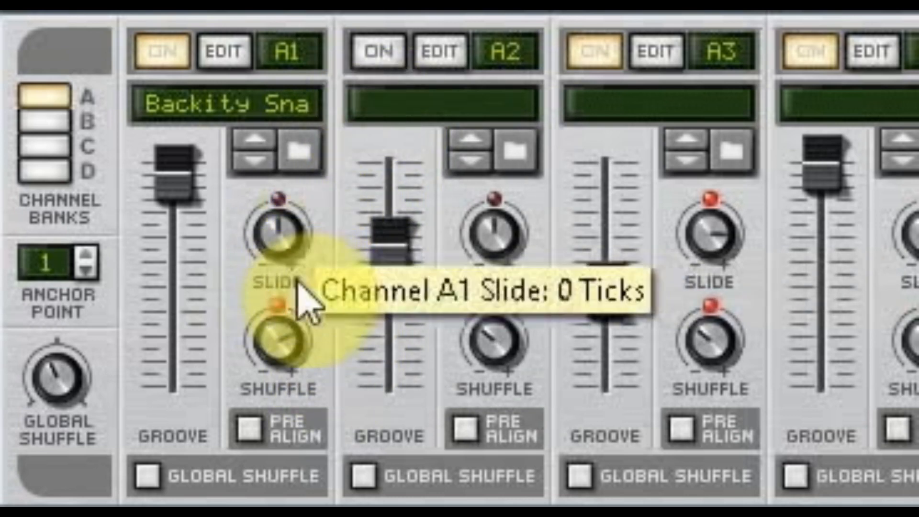
# Step: Adjust channel A1's Shuffle knob and toggle its Pre Align option
pyautogui.moveTo(277, 341); pyautogui.dragTo(272, 400)
pyautogui.moveTo(277, 351); pyautogui.dragTo(311, 394)
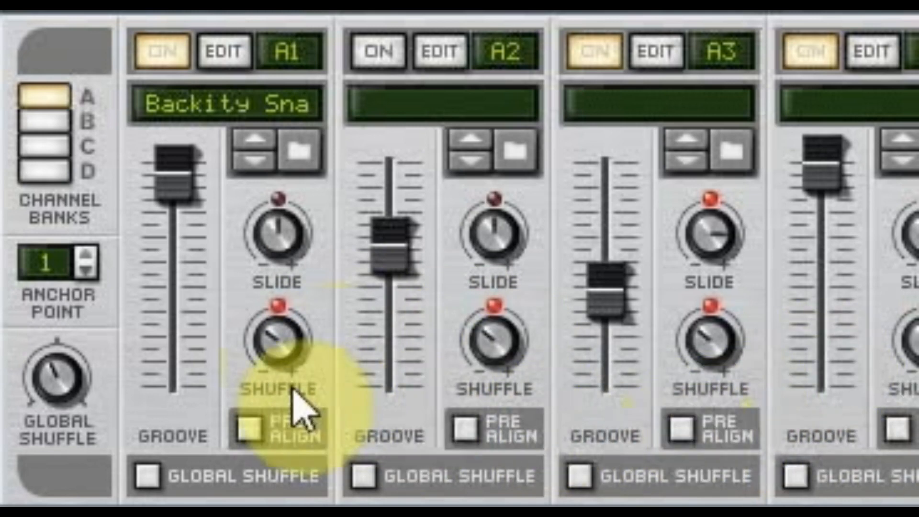
pyautogui.click(271, 436)
# Step: Adjust the Shuffle knobs on channels A1 through A4
pyautogui.moveTo(277, 364); pyautogui.dragTo(386, 246)
pyautogui.moveTo(500, 342); pyautogui.dragTo(562, 260)
pyautogui.moveTo(717, 357); pyautogui.dragTo(790, 289)
pyautogui.moveTo(900, 354); pyautogui.dragTo(918, 306)
pyautogui.moveTo(500, 347); pyautogui.dragTo(537, 423)
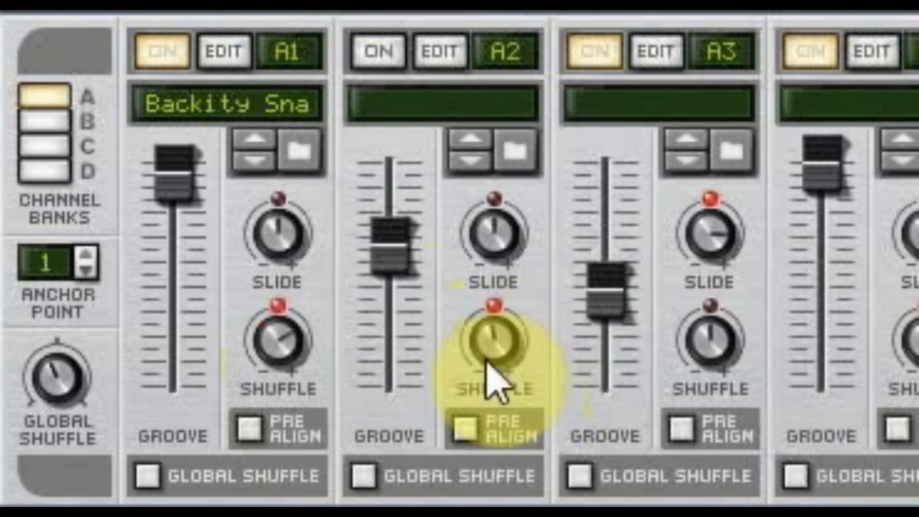
# Step: Set channel A1's Shuffle to 41% and its Slide to 11 ticks
pyautogui.moveTo(295, 369); pyautogui.dragTo(268, 445)
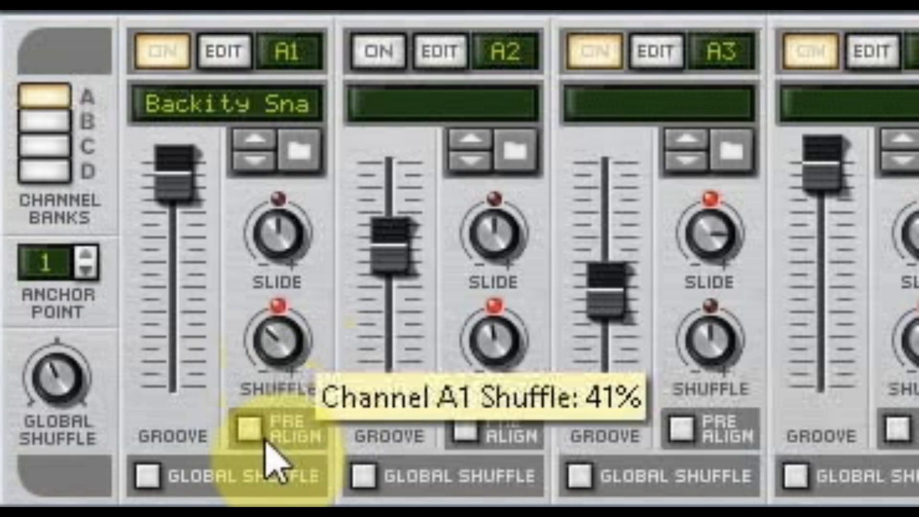
pyautogui.moveTo(283, 250); pyautogui.dragTo(283, 245)
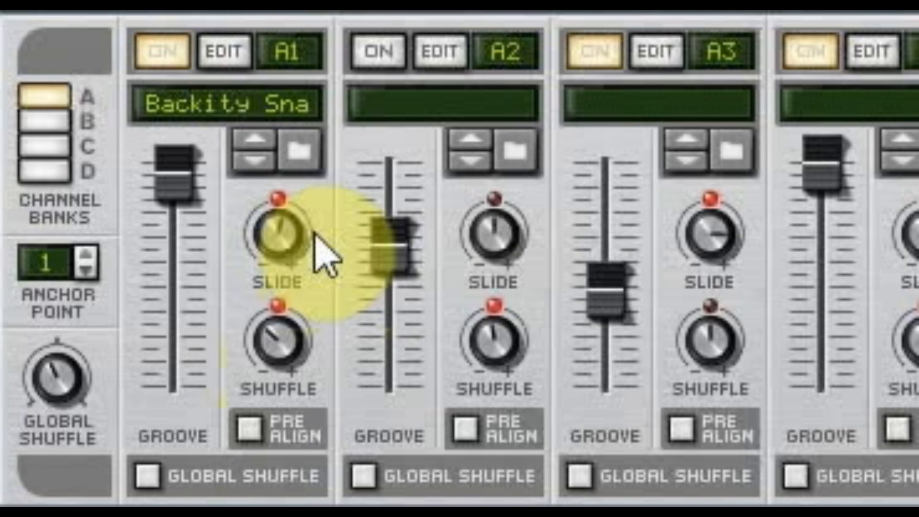
pyautogui.moveTo(290, 244)
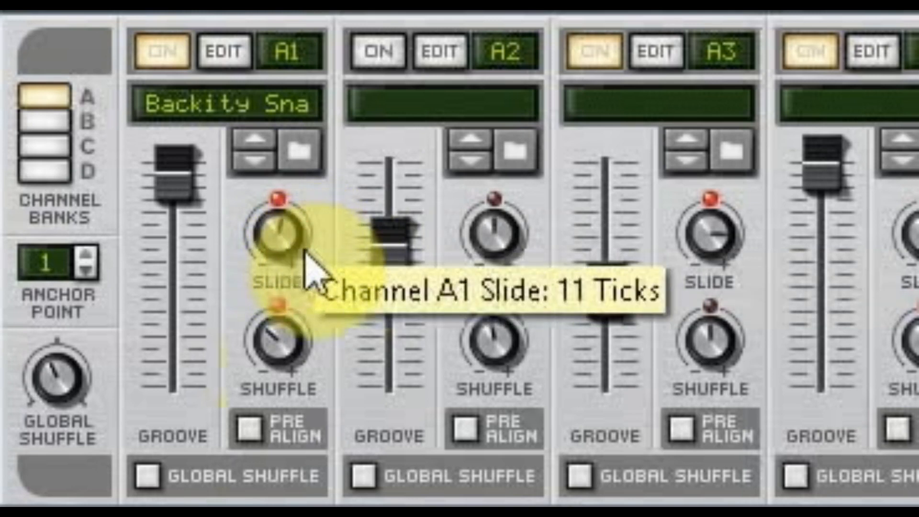
# Step: Readjust channel A1's Shuffle and turn channel A2's Slide knob
pyautogui.moveTo(288, 353); pyautogui.dragTo(353, 361)
pyautogui.moveTo(495, 238); pyautogui.dragTo(572, 255)
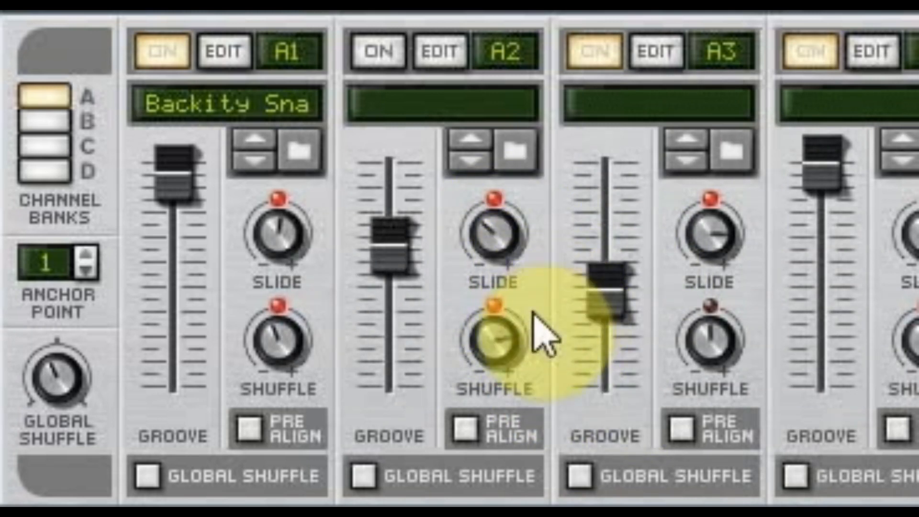
# Step: Turn on Pre Align for channel A1
pyautogui.moveTo(262, 376)
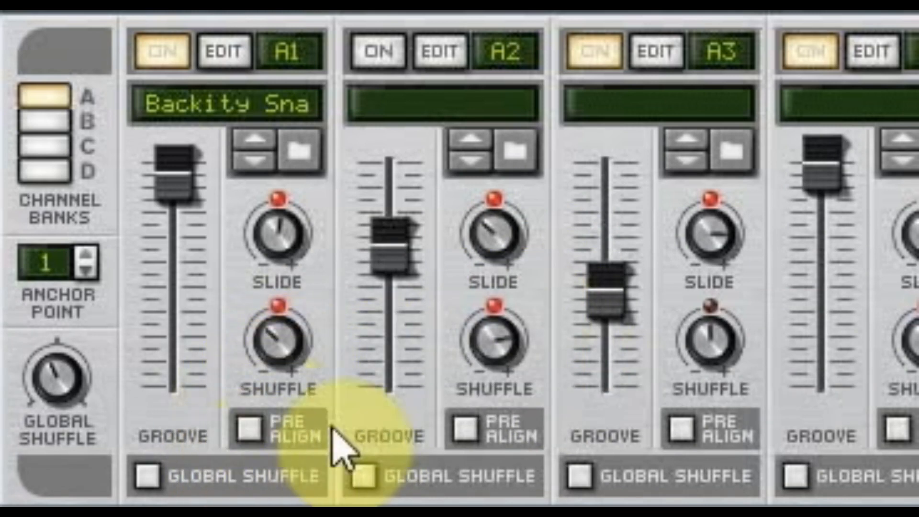
pyautogui.click(268, 431)
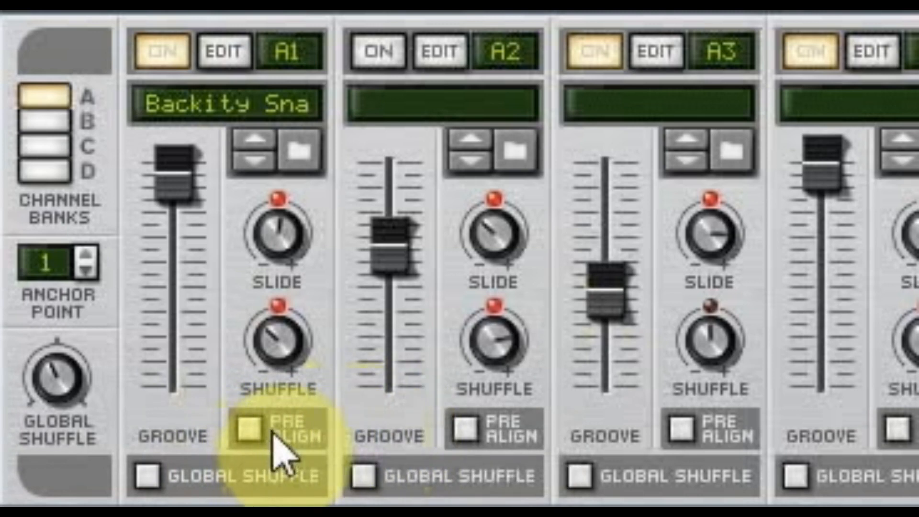
pyautogui.click(247, 428)
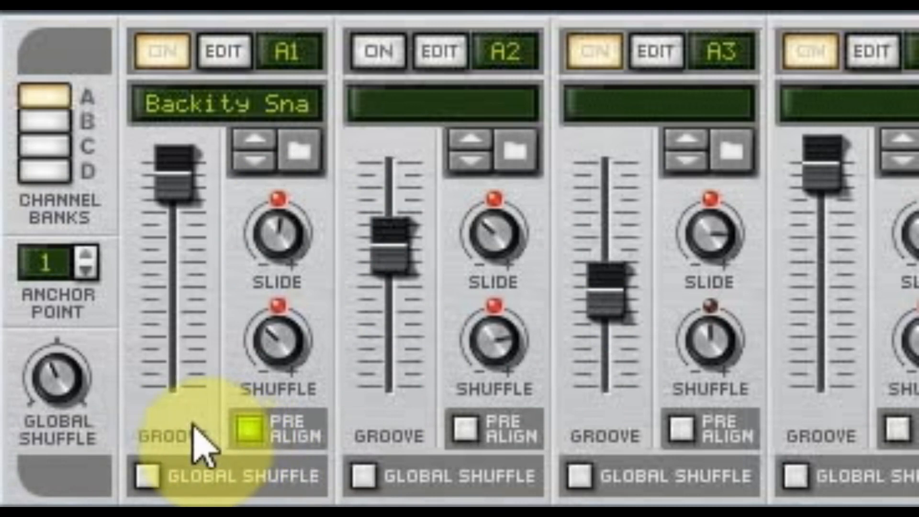
# Step: Reset channel A1's Shuffle and Slide knobs to zero
pyautogui.click(267, 328)
pyautogui.moveTo(268, 329); pyautogui.dragTo(304, 276)
pyautogui.click(287, 257)
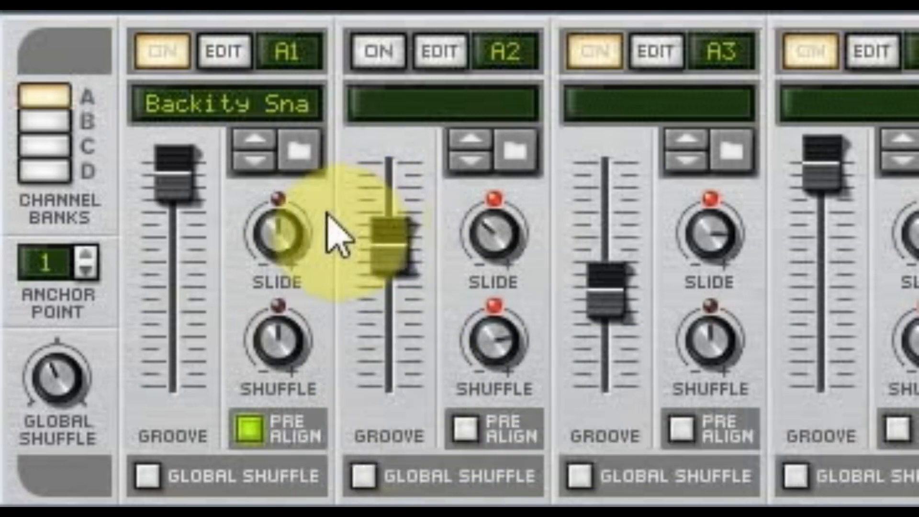
# Step: Open channel A1's groove settings in the Tool Window, then close it
pyautogui.click(218, 51)
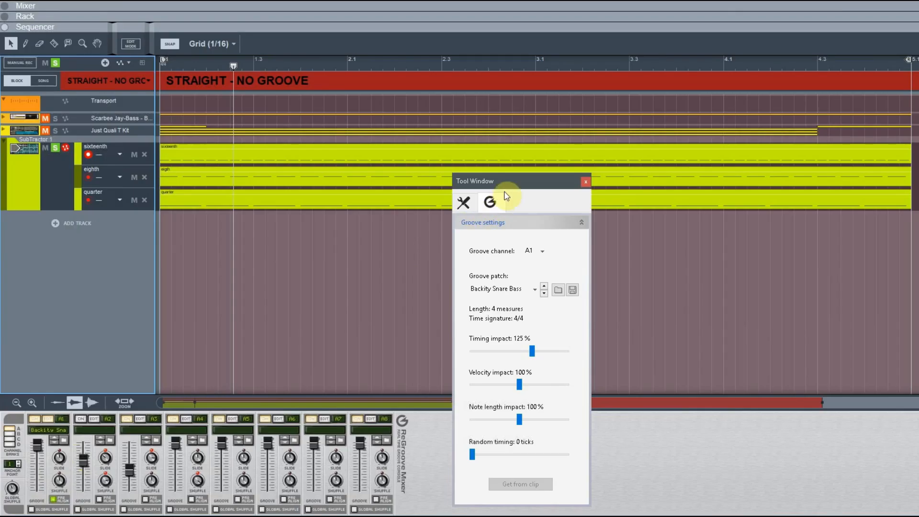
pyautogui.moveTo(500, 181); pyautogui.dragTo(466, 186)
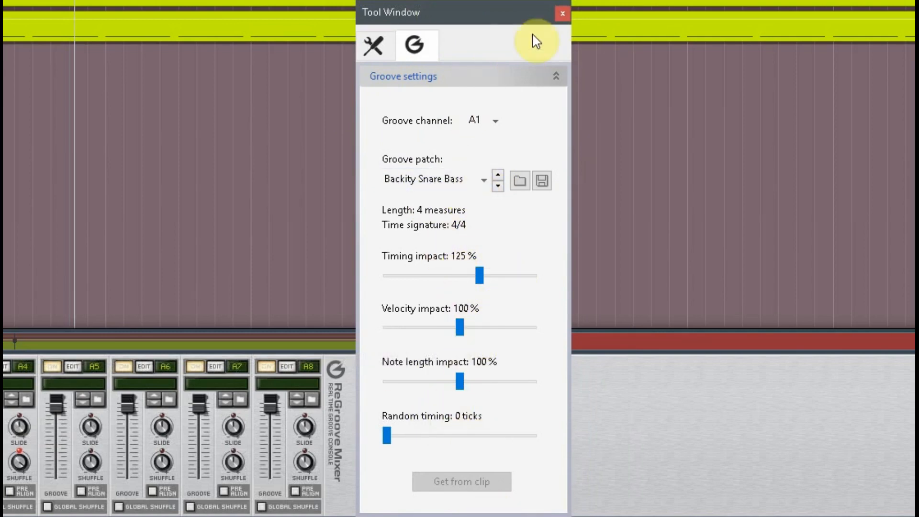
pyautogui.click(563, 14)
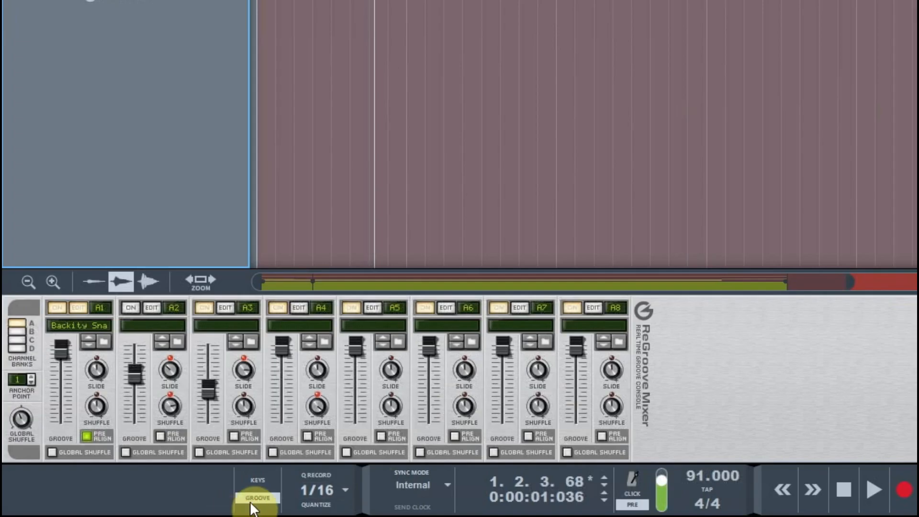
# Step: Show and hide the ReGroove Mixer panel
pyautogui.click(251, 500)
pyautogui.click(263, 501)
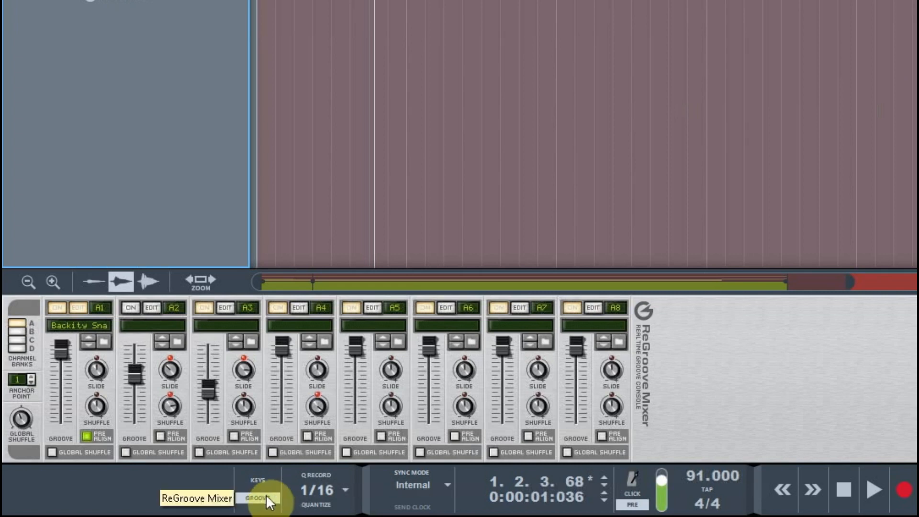
pyautogui.click(261, 498)
pyautogui.click(270, 502)
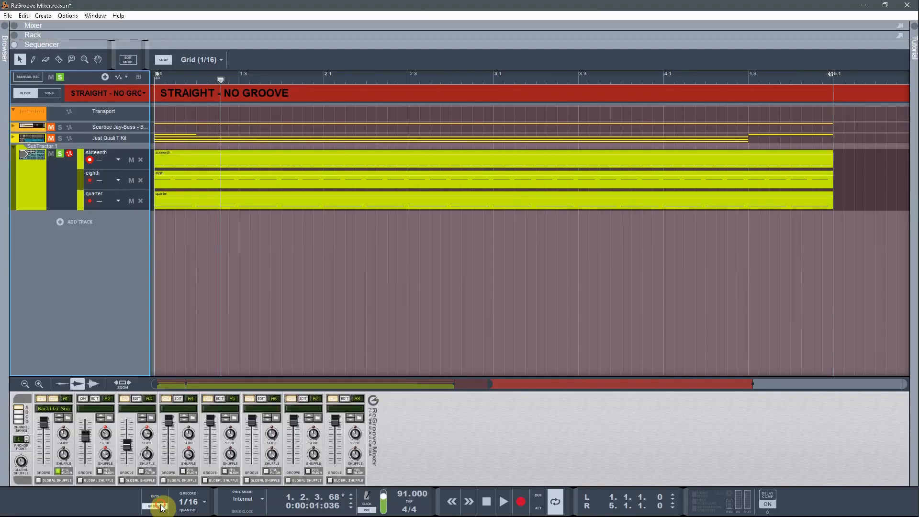
pyautogui.click(266, 502)
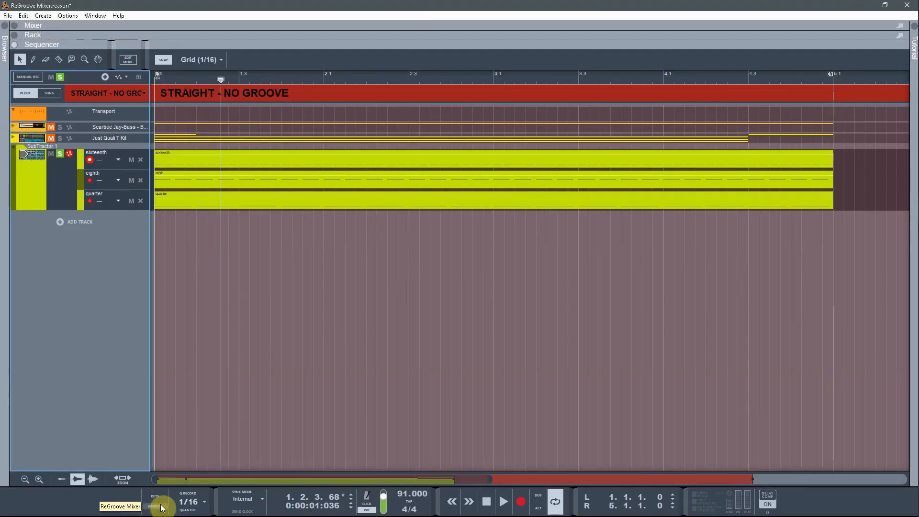
# Step: Show the ReGroove Mixer again from the Window menu
pyautogui.click(166, 505)
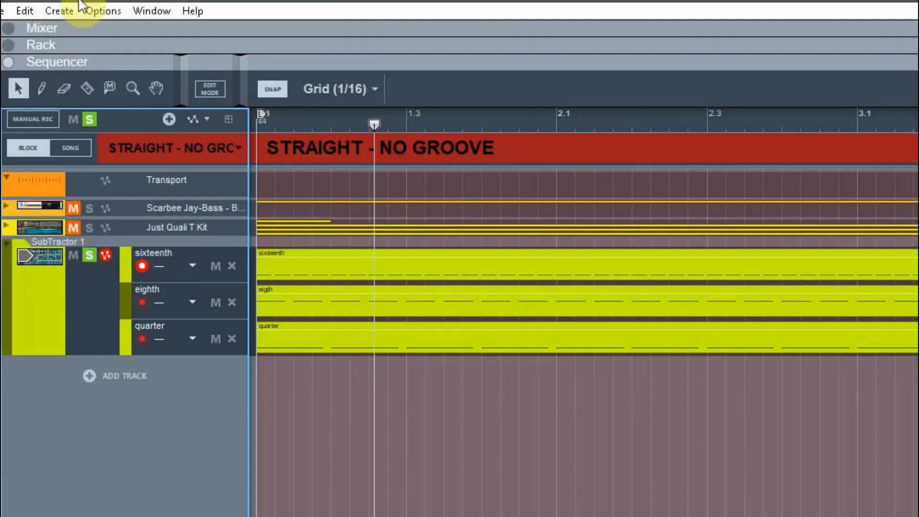
pyautogui.click(102, 15)
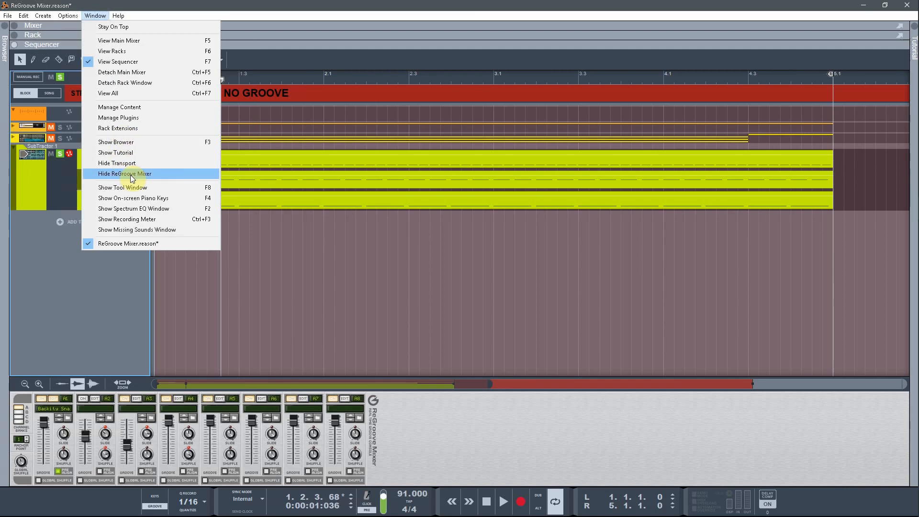
pyautogui.click(132, 178)
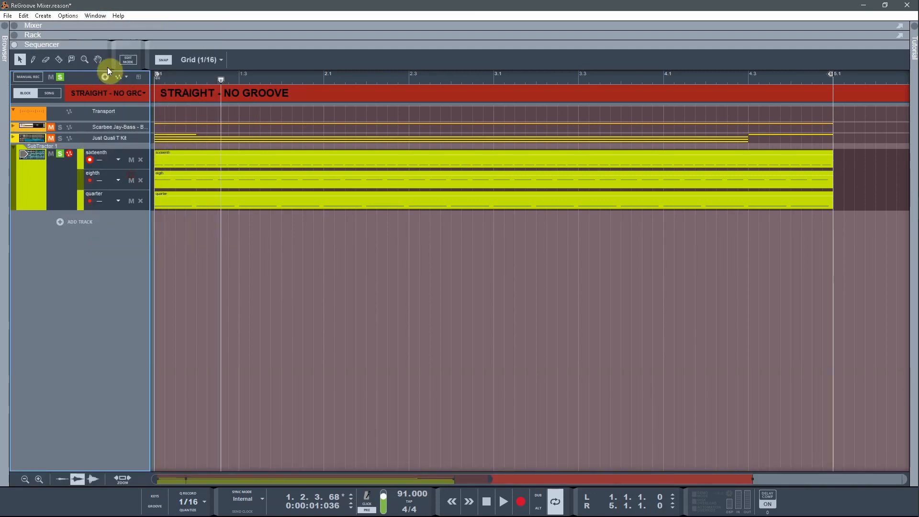
pyautogui.click(98, 15)
pyautogui.click(119, 175)
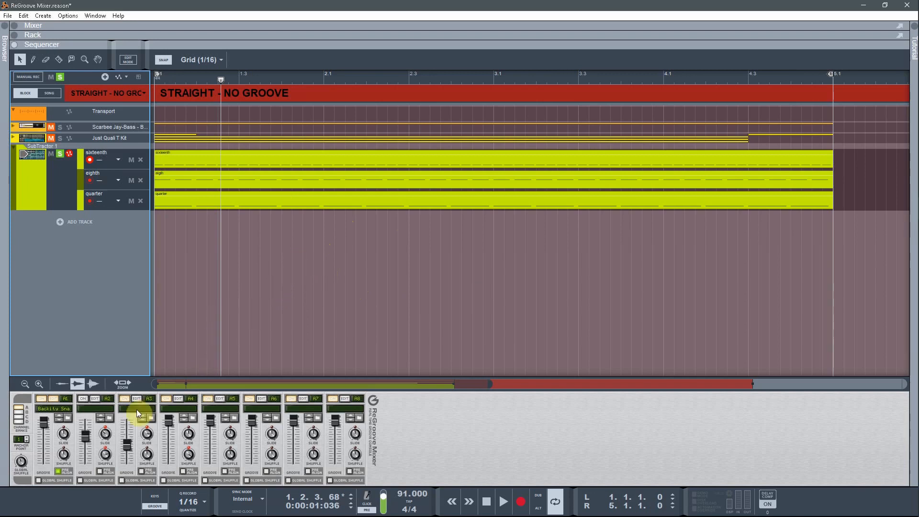
# Step: Switch the mixer to channel bank C and toggle playback
pyautogui.click(19, 421)
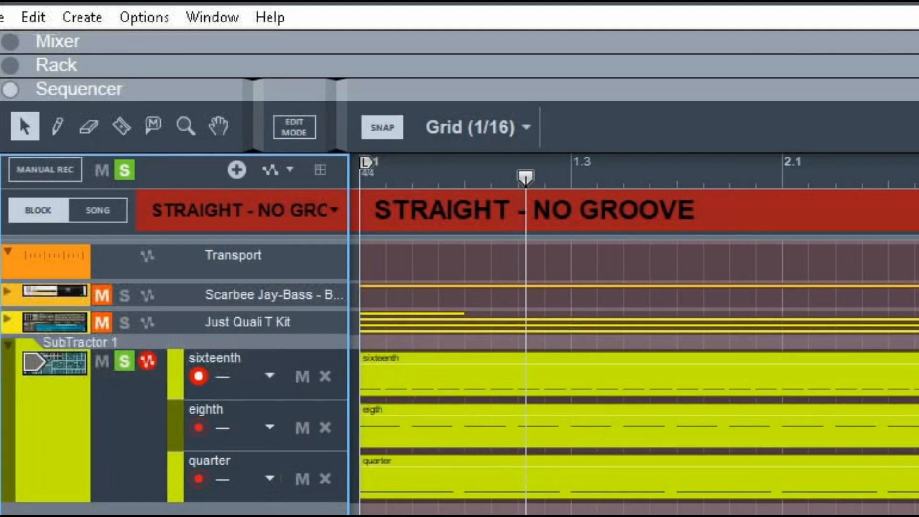
pyautogui.press('space')
pyautogui.press('space')
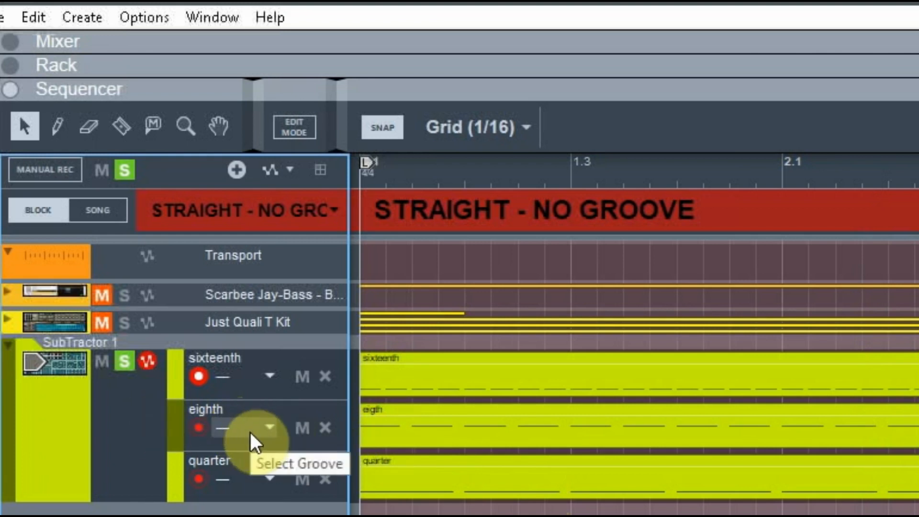
# Step: Assign the sixteenth lane to groove channel C1
pyautogui.click(266, 376)
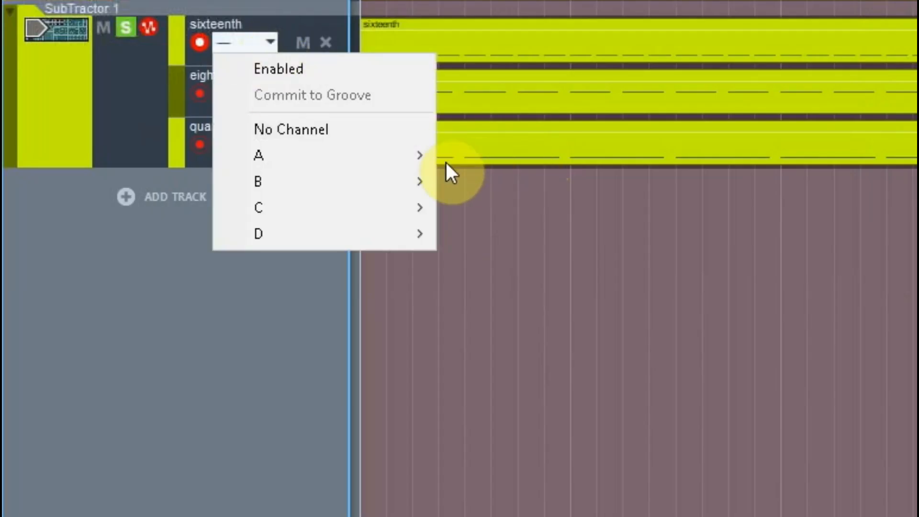
pyautogui.moveTo(402, 206)
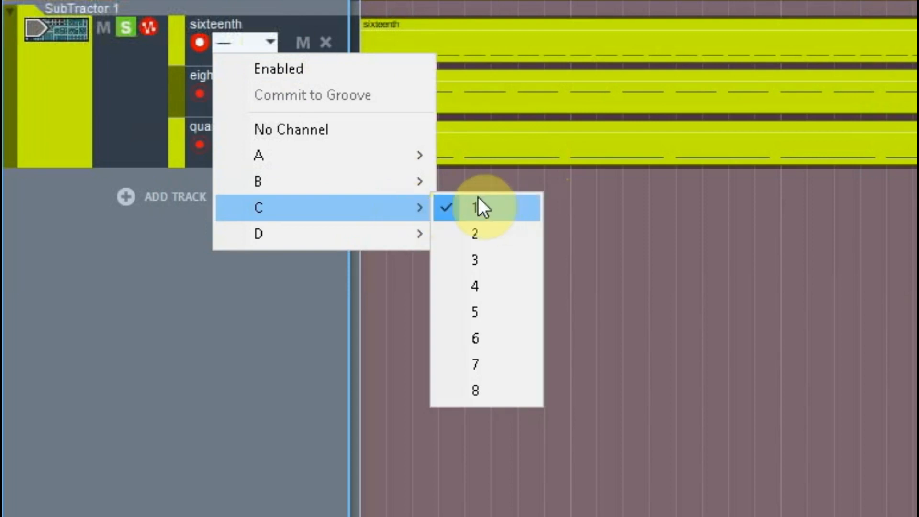
pyautogui.click(308, 70)
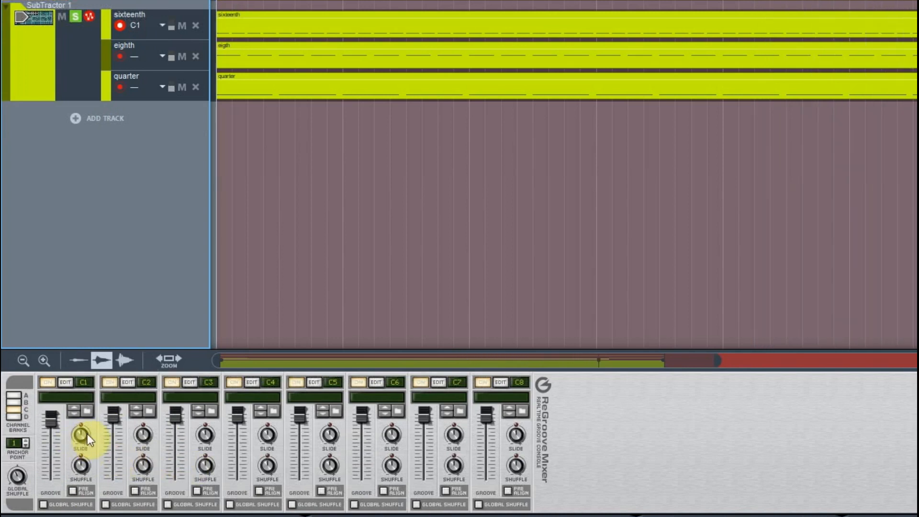
# Step: Turn channel C1's Slide knob to -101 ticks
pyautogui.moveTo(83, 437)
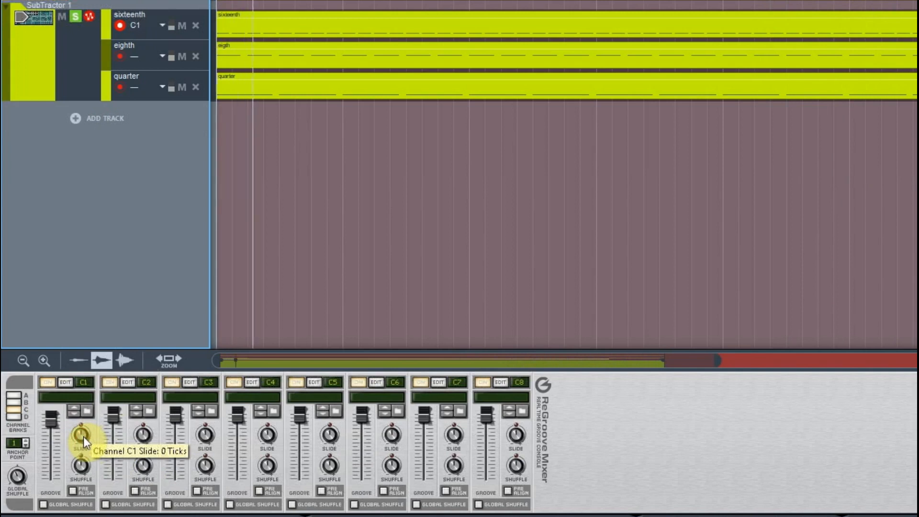
pyautogui.moveTo(84, 438); pyautogui.dragTo(85, 478)
pyautogui.moveTo(85, 432); pyautogui.dragTo(116, 410)
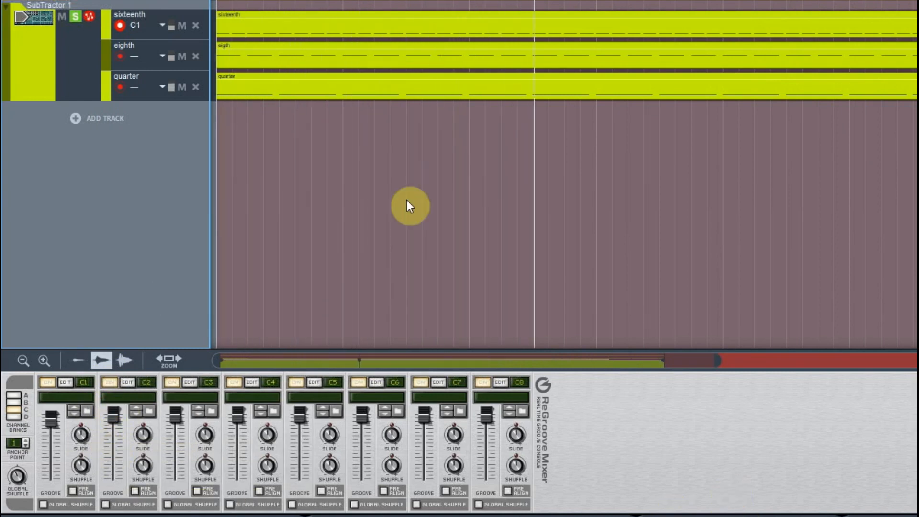
# Step: Assign the eighth lane to groove channel C2
pyautogui.click(159, 57)
pyautogui.moveTo(223, 156)
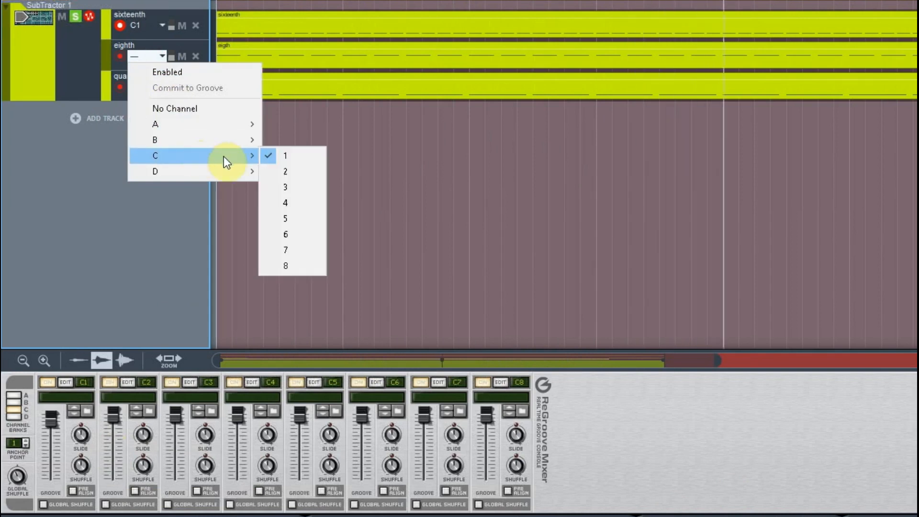
pyautogui.click(291, 171)
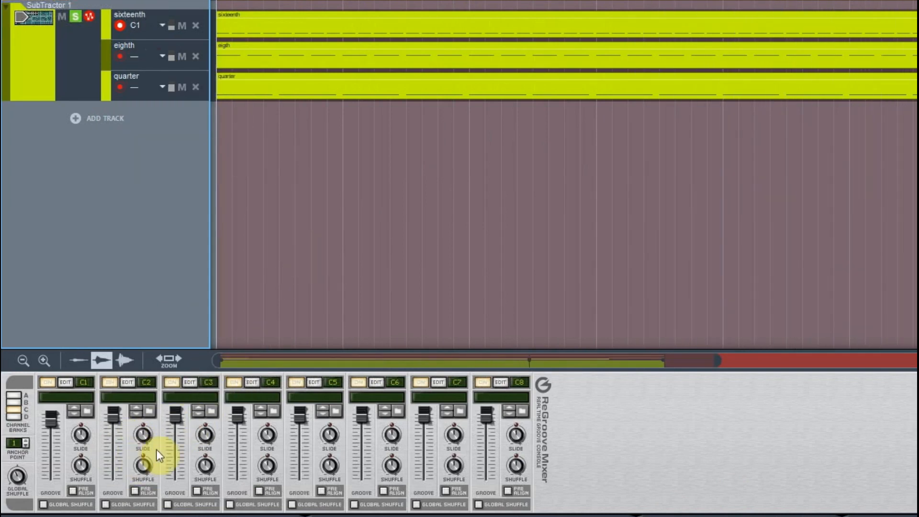
# Step: Readjust channel C1's Slide and set channel C2's Slide to 120 ticks
pyautogui.moveTo(84, 439); pyautogui.dragTo(85, 455)
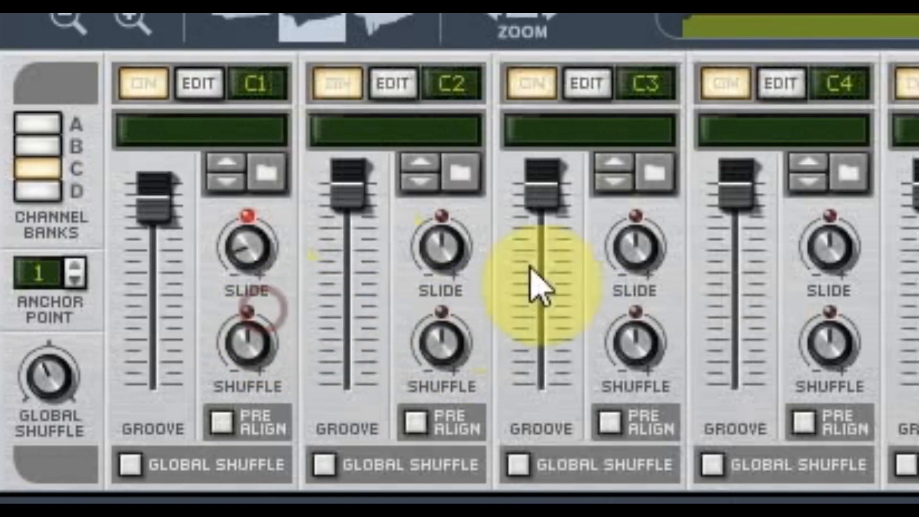
pyautogui.moveTo(79, 434)
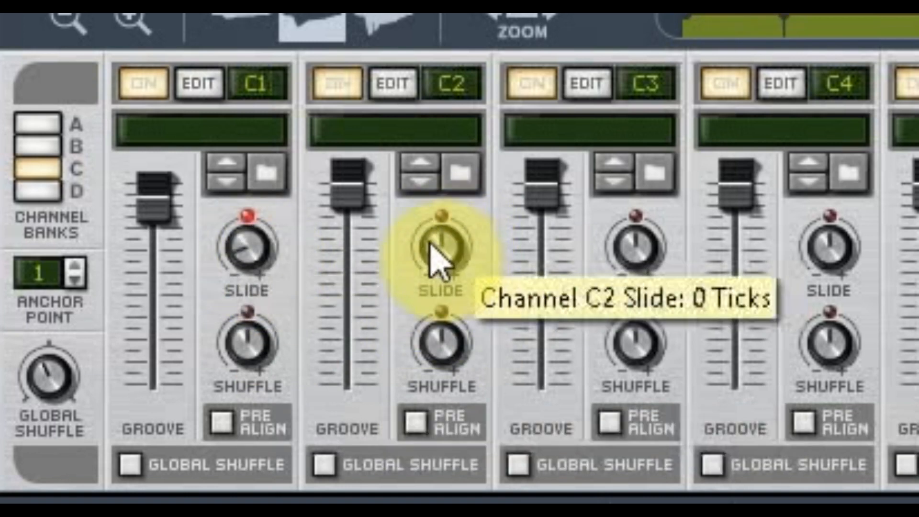
pyautogui.moveTo(439, 242); pyautogui.dragTo(480, 218)
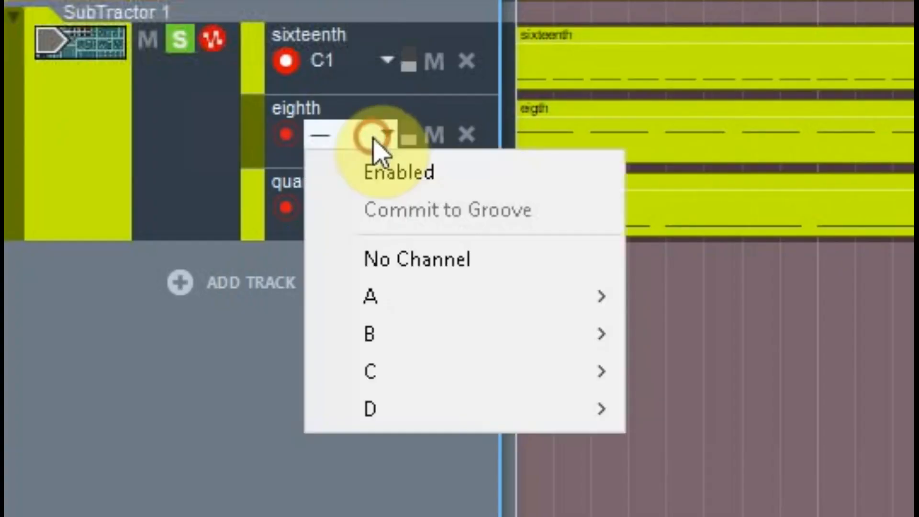
pyautogui.click(523, 404)
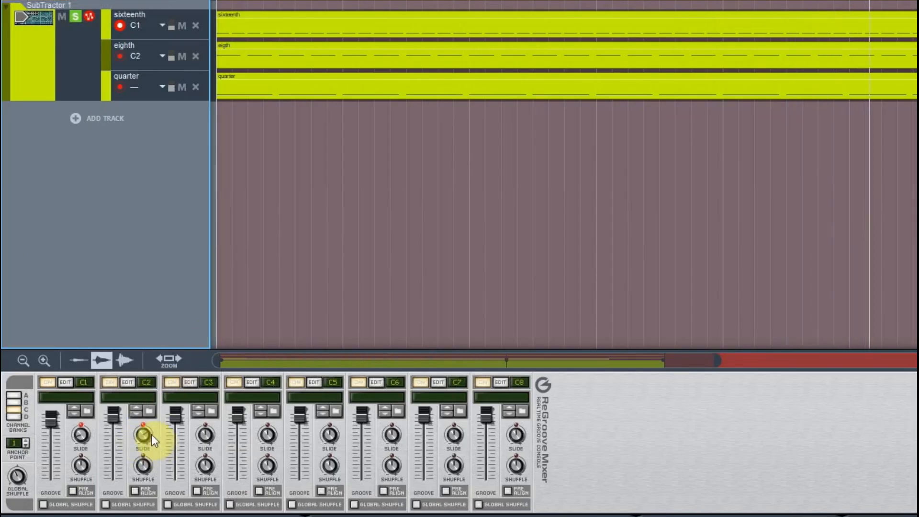
pyautogui.moveTo(149, 435); pyautogui.dragTo(155, 433)
pyautogui.moveTo(484, 229); pyautogui.dragTo(508, 204)
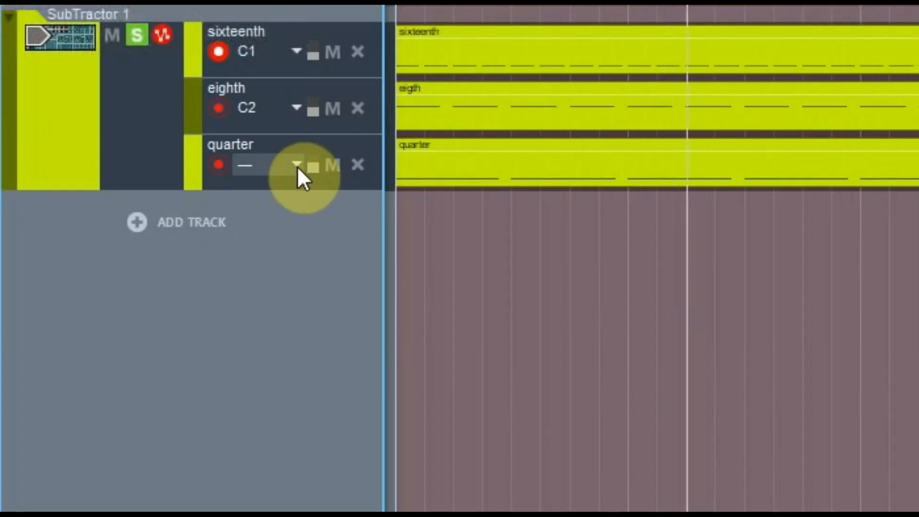
# Step: Assign the quarter lane to groove channel C3
pyautogui.click(297, 166)
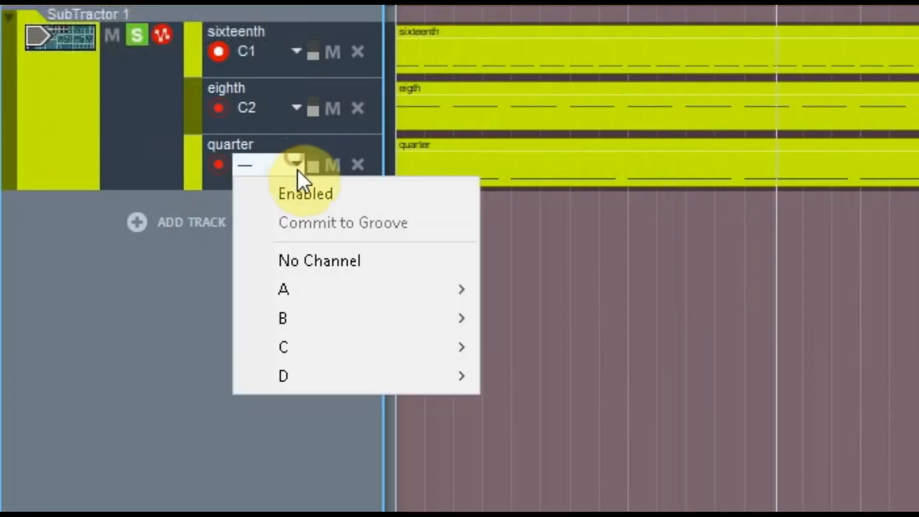
pyautogui.moveTo(406, 340)
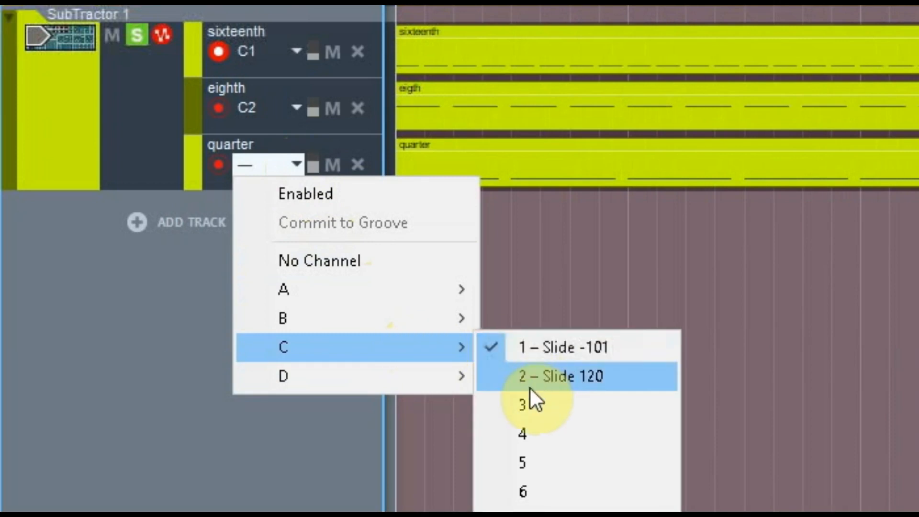
pyautogui.click(530, 384)
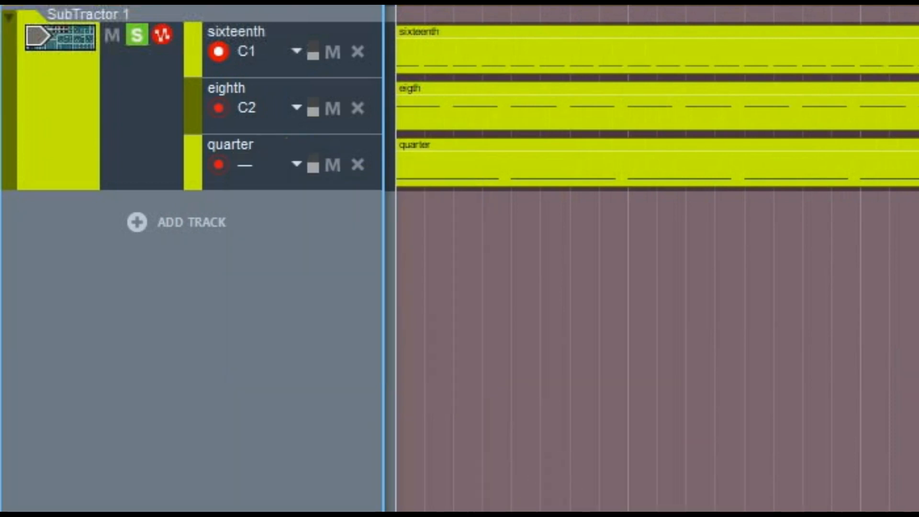
pyautogui.click(295, 164)
pyautogui.click(308, 194)
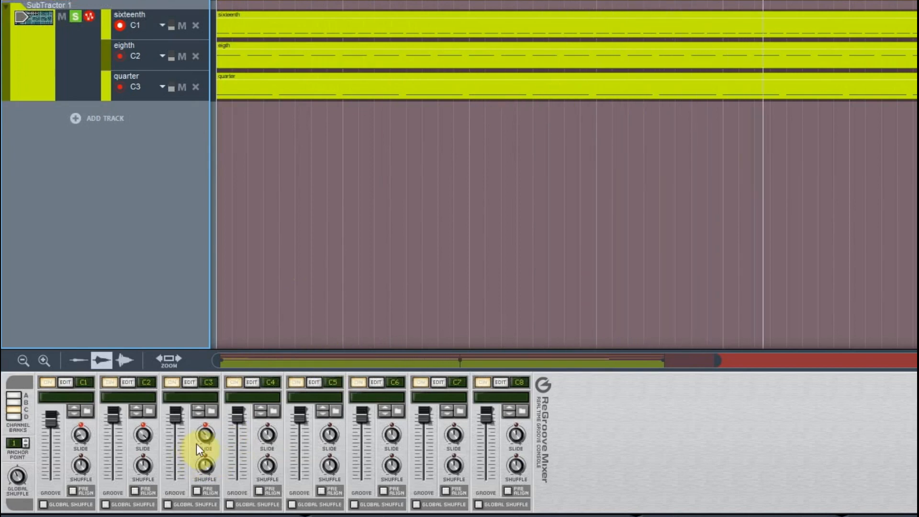
# Step: Commit the groove to the notes of the quarter and eighth lanes
pyautogui.moveTo(206, 432)
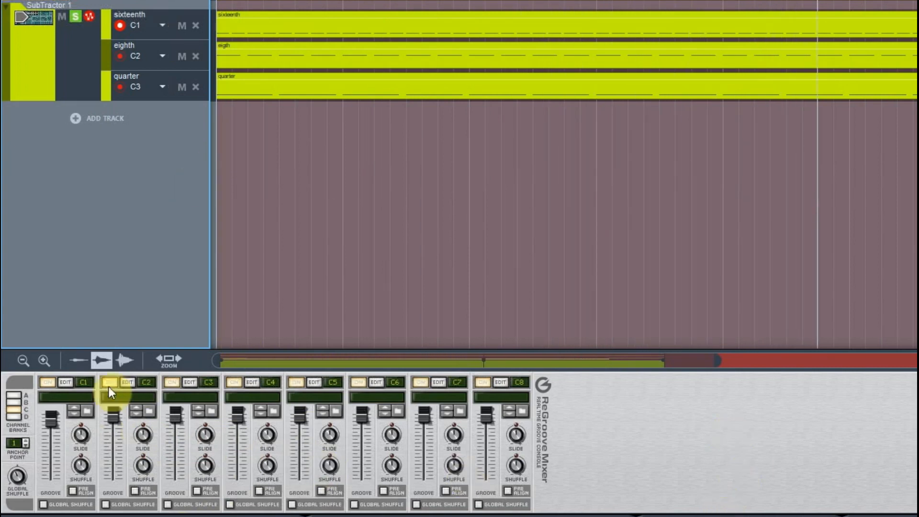
pyautogui.click(167, 85)
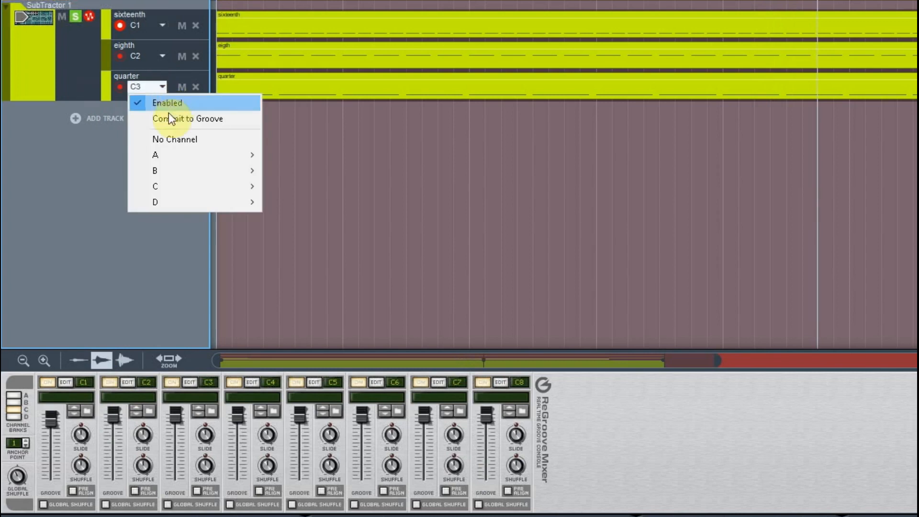
pyautogui.click(169, 118)
pyautogui.click(152, 59)
pyautogui.click(199, 87)
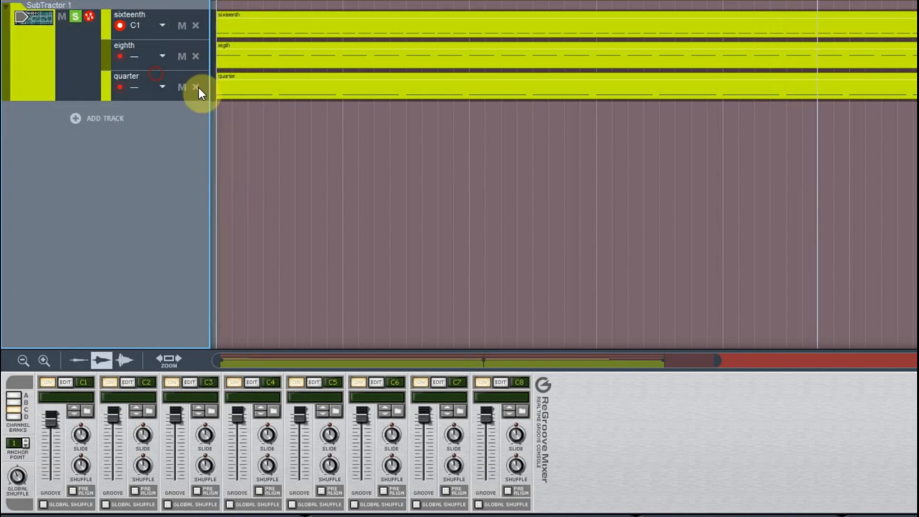
# Step: Play the SubTractor sequence from the start to audition the current grooves
pyautogui.click(142, 16)
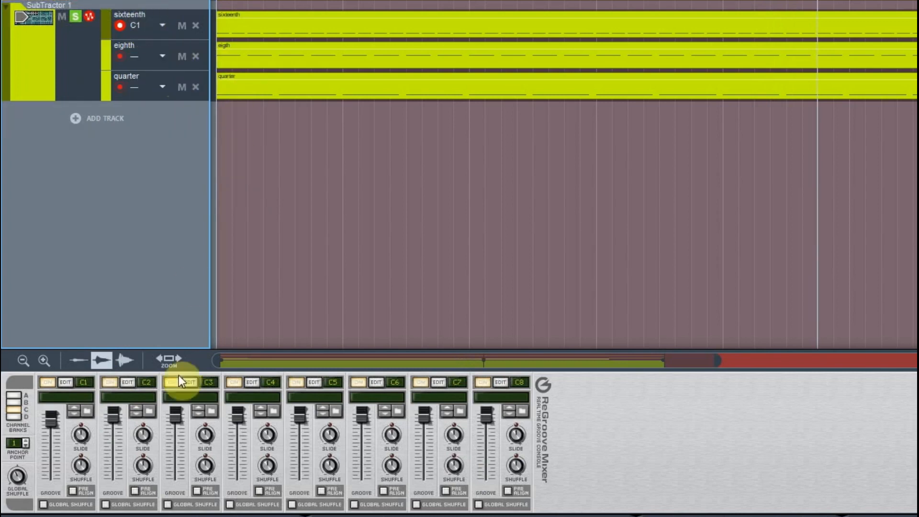
pyautogui.hotkey('shift', 'Return')
pyautogui.hotkey('shift', 'Return')
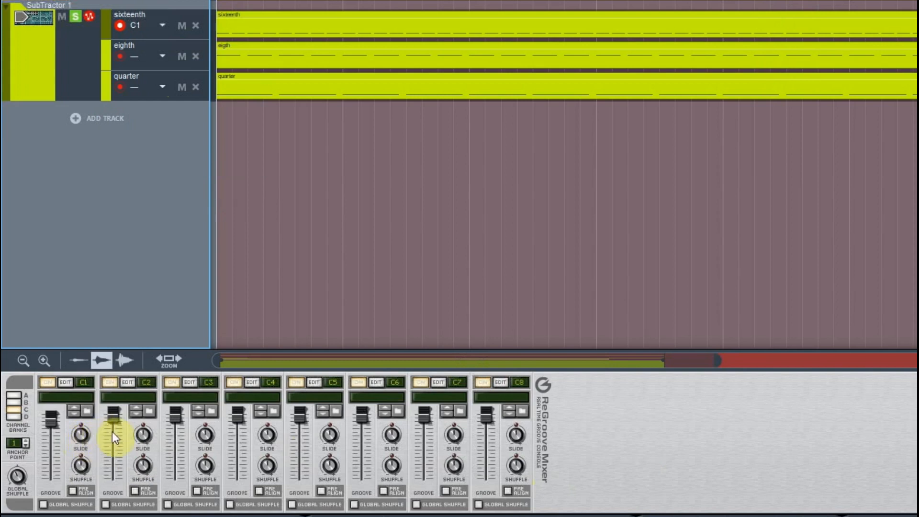
pyautogui.press('space')
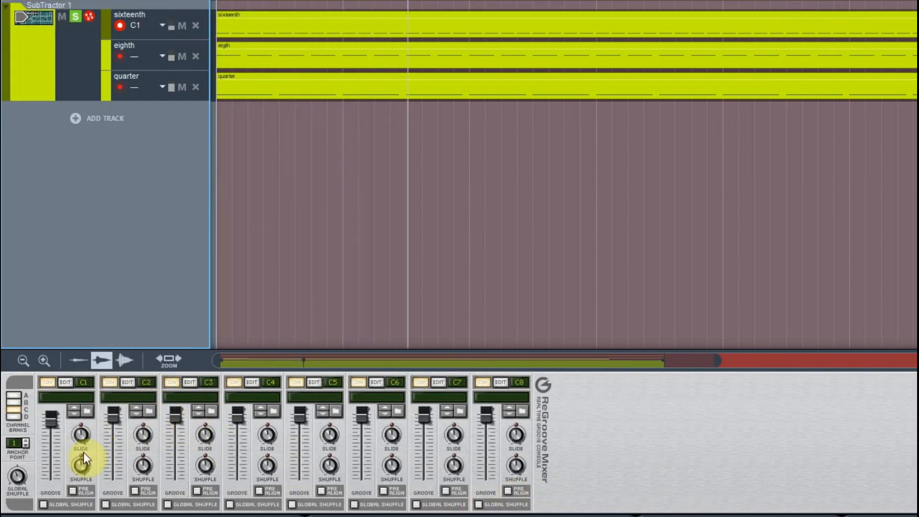
# Step: Vary channel C1's Shuffle knob between 50% and 75% while the pattern plays
pyautogui.moveTo(82, 466); pyautogui.dragTo(81, 469)
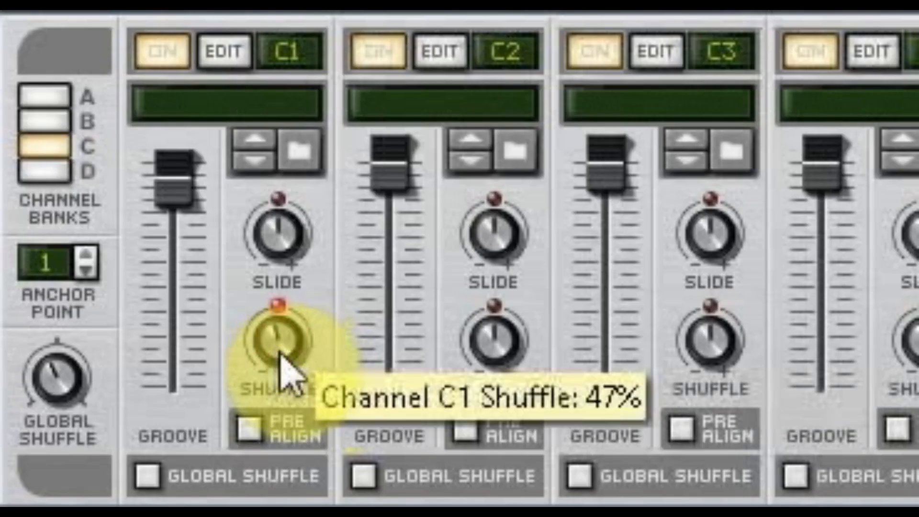
pyautogui.moveTo(280, 355); pyautogui.dragTo(341, 329)
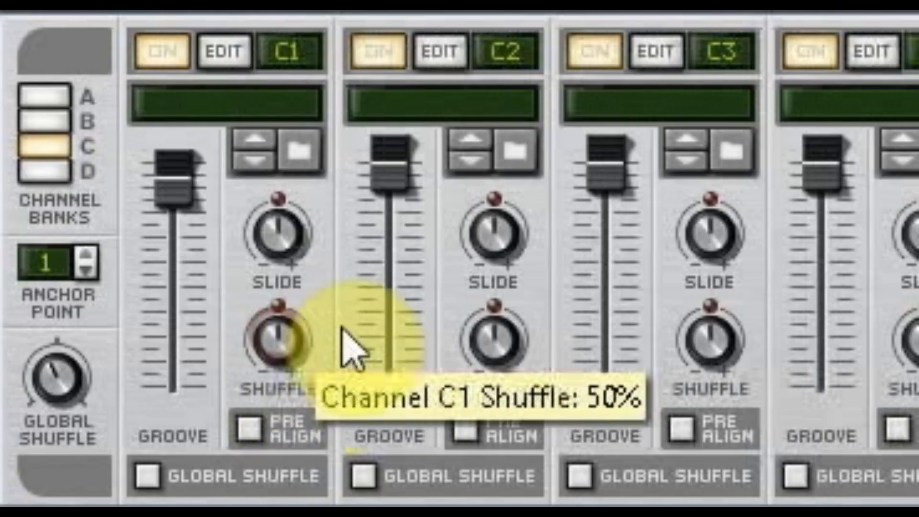
pyautogui.moveTo(297, 355); pyautogui.dragTo(311, 302)
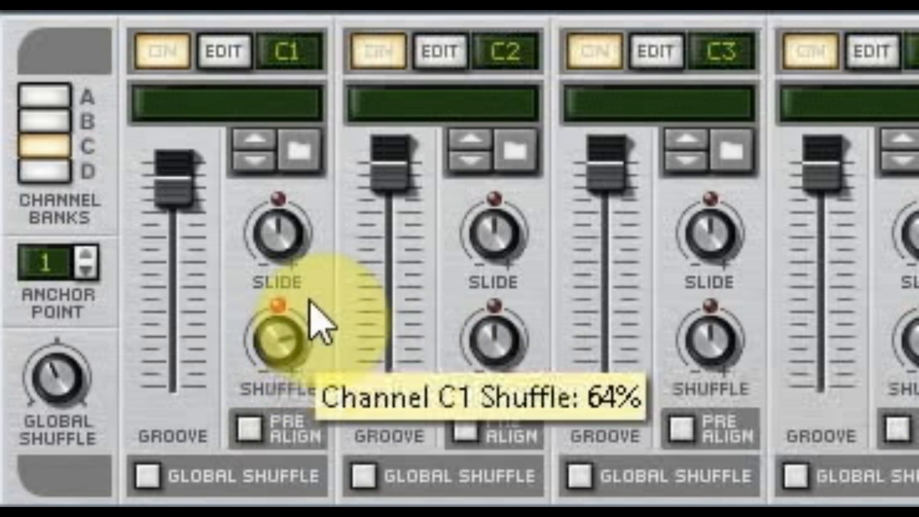
pyautogui.moveTo(315, 298)
pyautogui.mouseDown()
pyautogui.moveTo(332, 304)
pyautogui.moveTo(329, 296)
pyautogui.mouseUp()
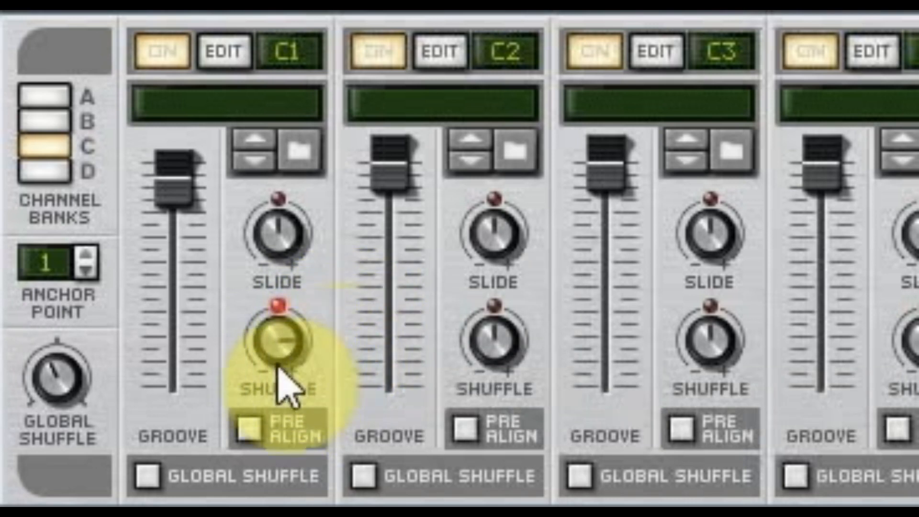
pyautogui.moveTo(281, 346)
pyautogui.moveTo(280, 346); pyautogui.dragTo(476, 206)
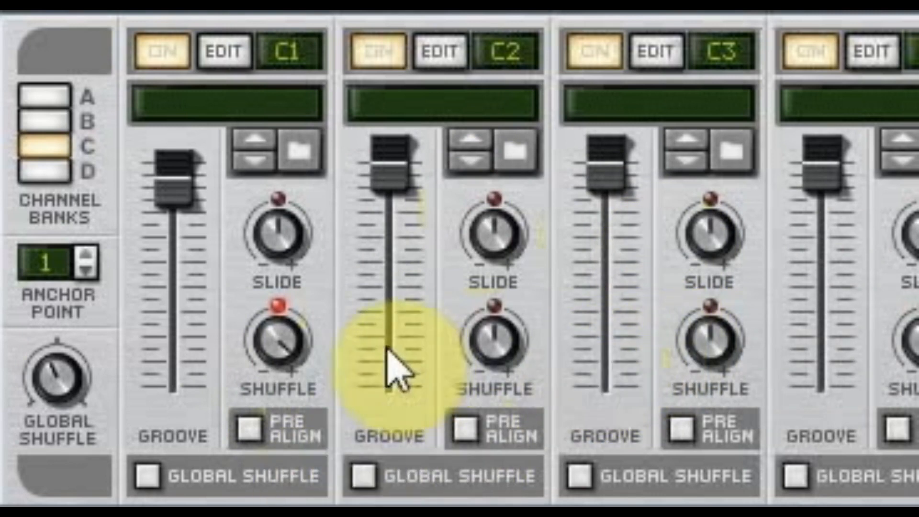
pyautogui.moveTo(288, 354)
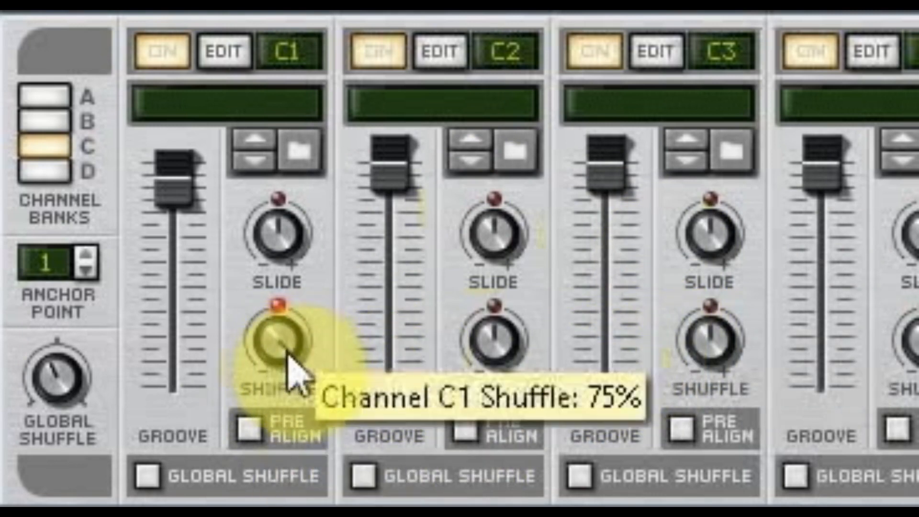
pyautogui.moveTo(287, 411); pyautogui.dragTo(283, 455)
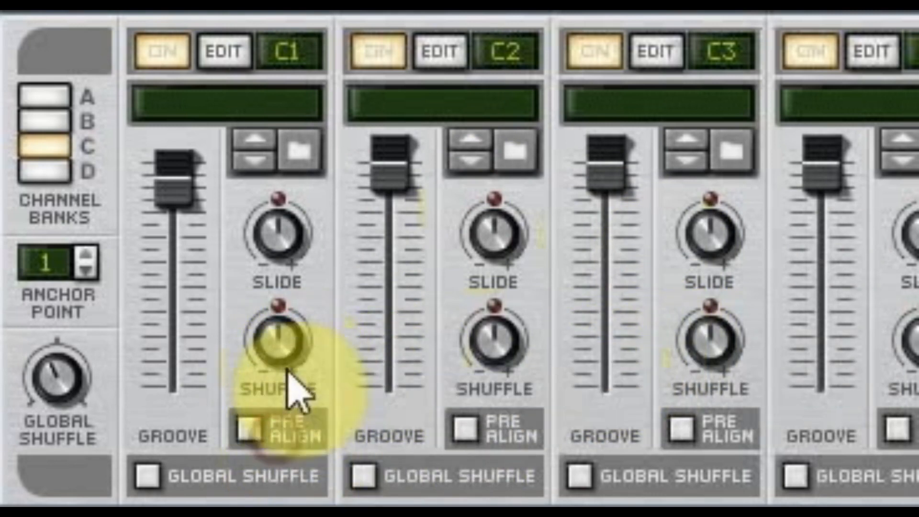
pyautogui.moveTo(279, 354)
pyautogui.moveTo(279, 354); pyautogui.dragTo(314, 336)
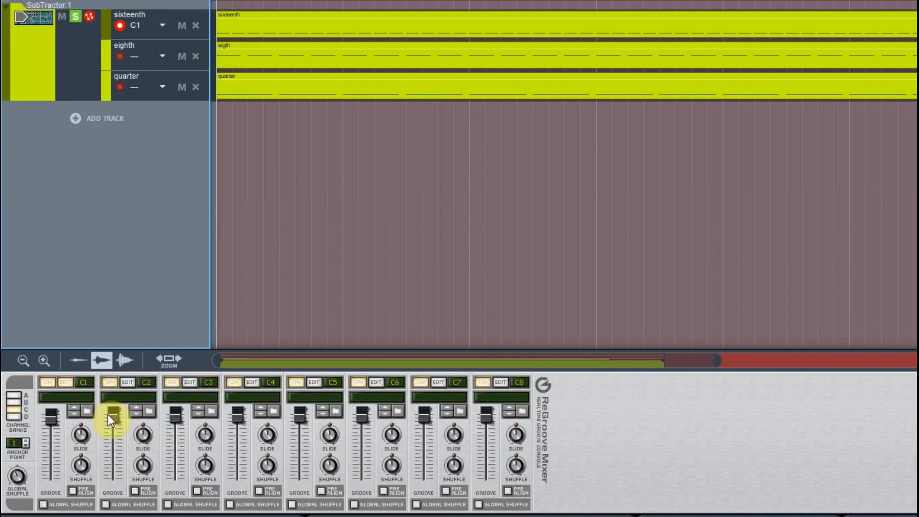
# Step: Browse ReGroove Patches > Programmed > Pop-Rock and load the Janet groove into channel B1
pyautogui.click(63, 383)
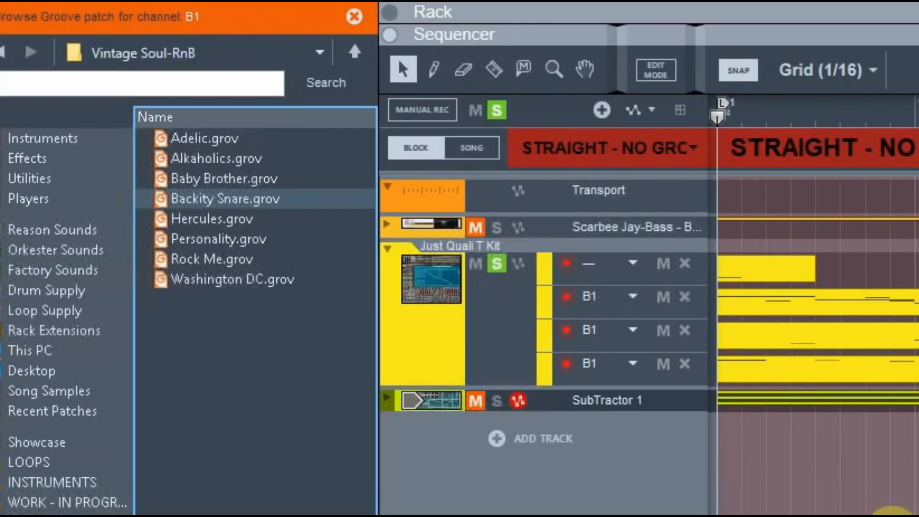
pyautogui.press('BackSpace')
pyautogui.press('BackSpace')
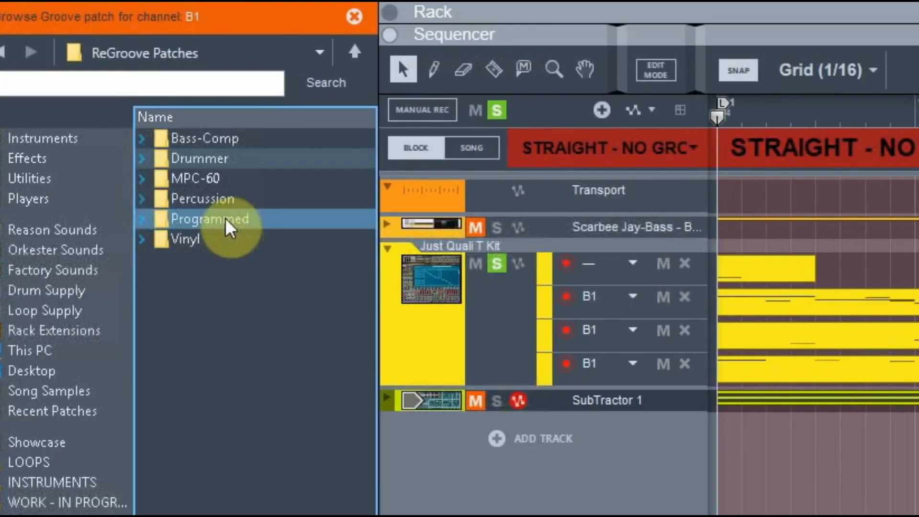
pyautogui.doubleClick(230, 225)
pyautogui.click(142, 159)
pyautogui.click(246, 222)
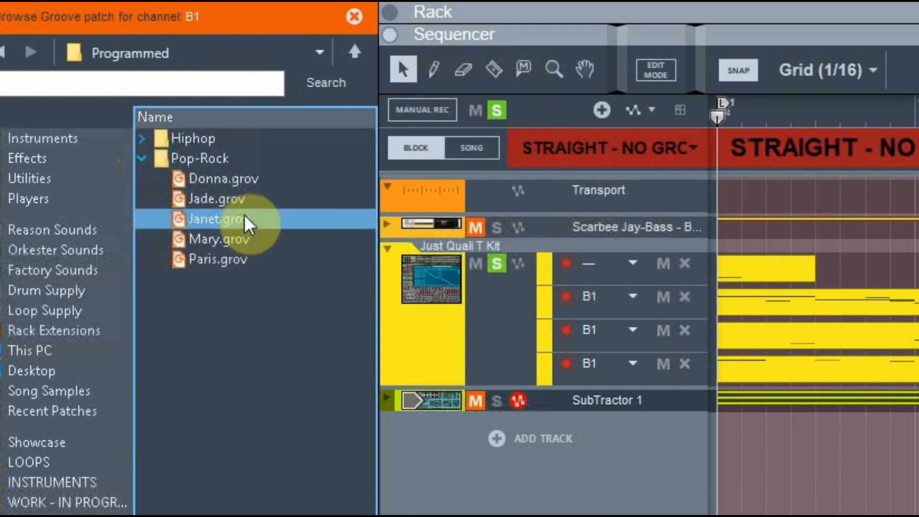
pyautogui.click(276, 201)
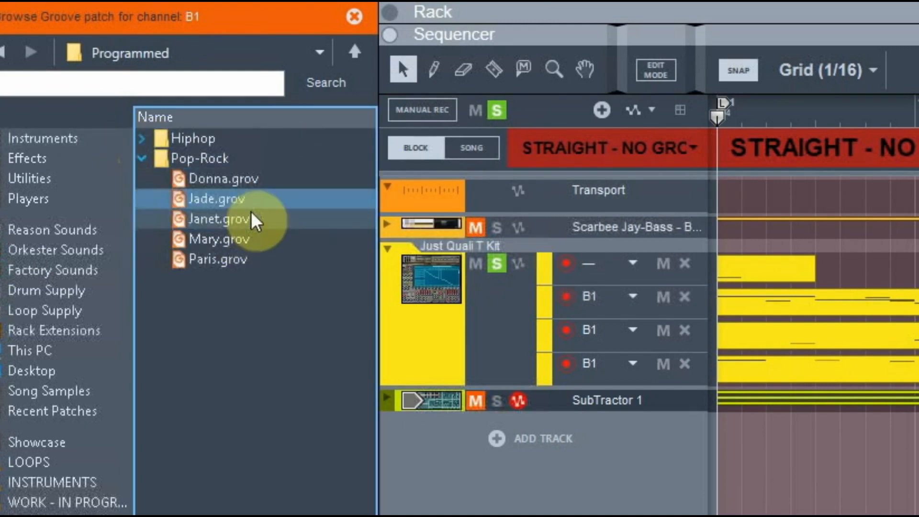
pyautogui.click(286, 181)
pyautogui.click(279, 199)
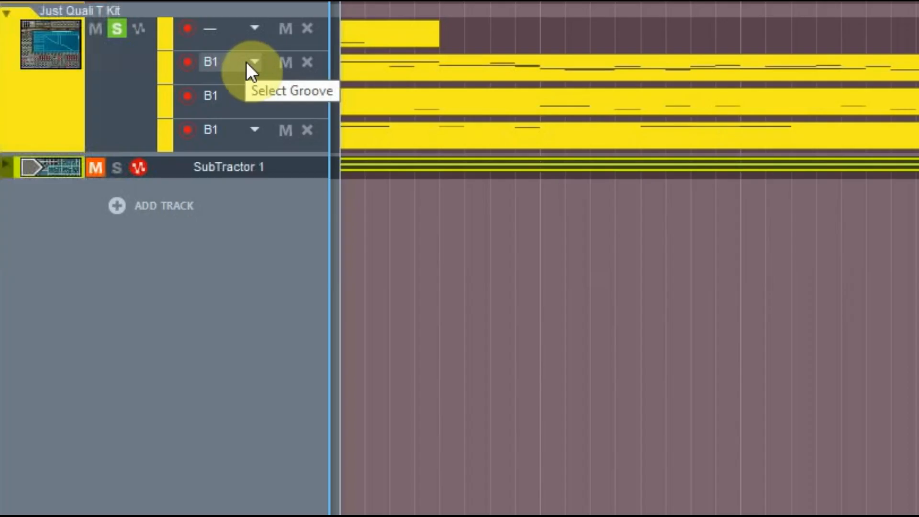
# Step: Set the drum kit's three lower note lanes to No Channel
pyautogui.click(246, 61)
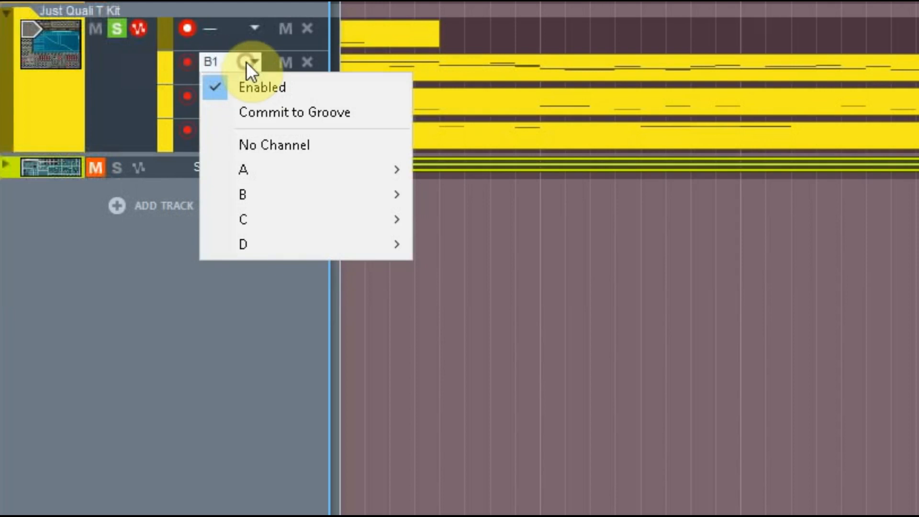
pyautogui.click(223, 94)
pyautogui.click(223, 93)
pyautogui.click(246, 120)
pyautogui.click(235, 131)
pyautogui.click(252, 156)
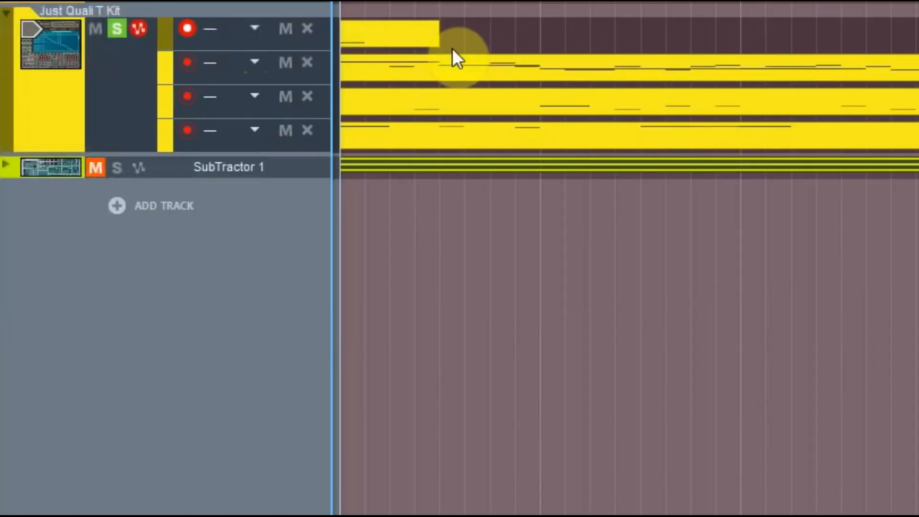
# Step: Start playback and assign groove channel B1 to the kit's three lower note lanes
pyautogui.click(428, 40)
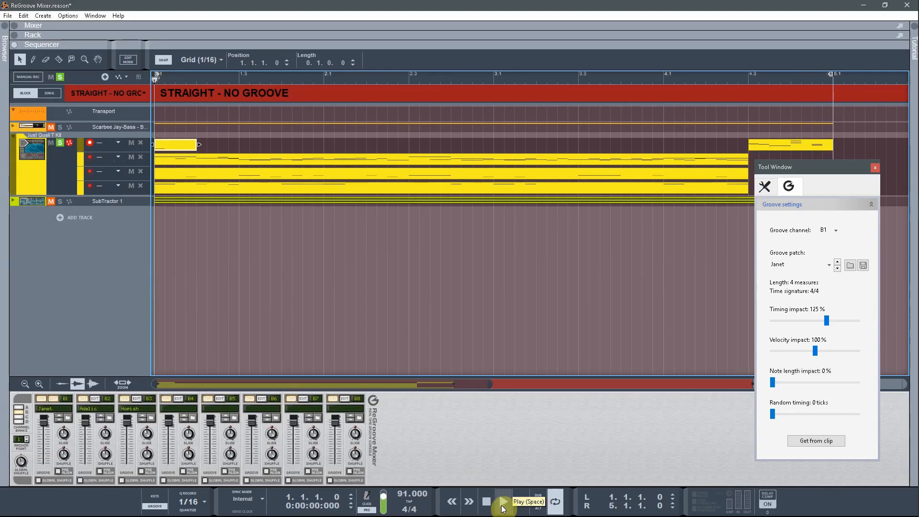
pyautogui.click(504, 501)
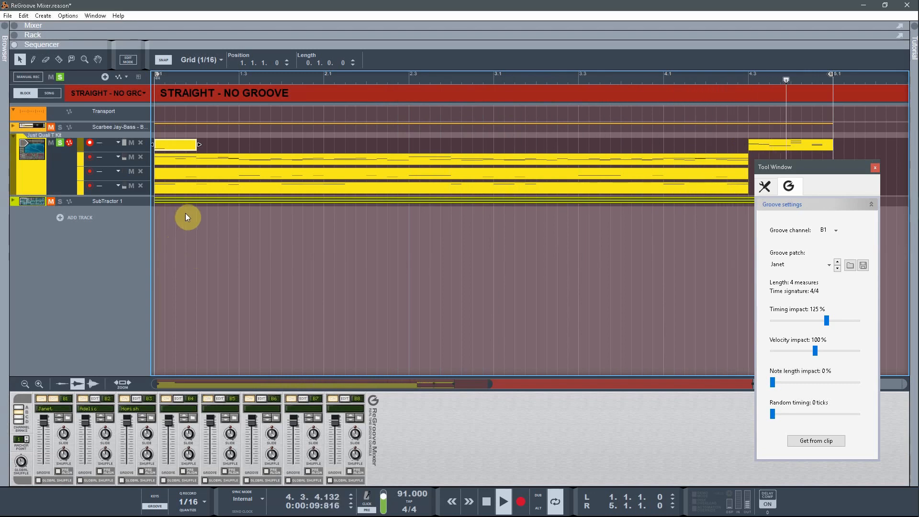
pyautogui.click(118, 156)
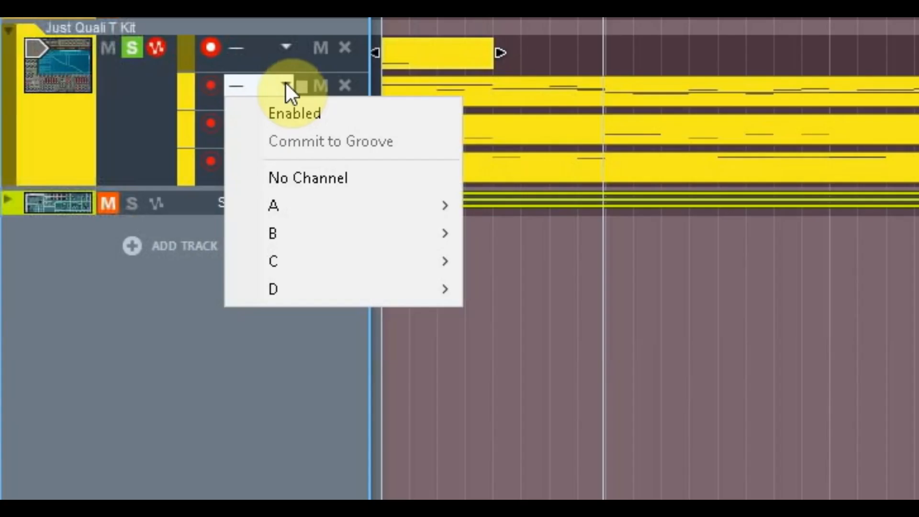
pyautogui.click(122, 168)
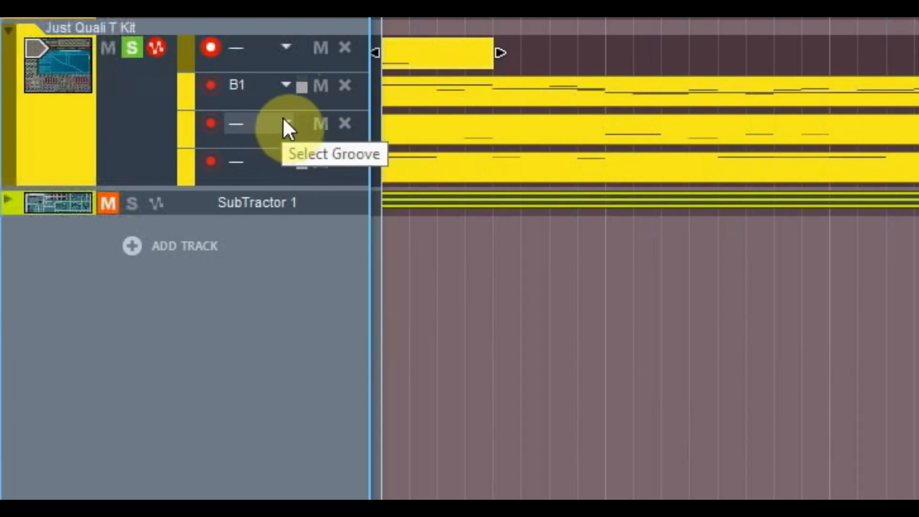
pyautogui.click(284, 121)
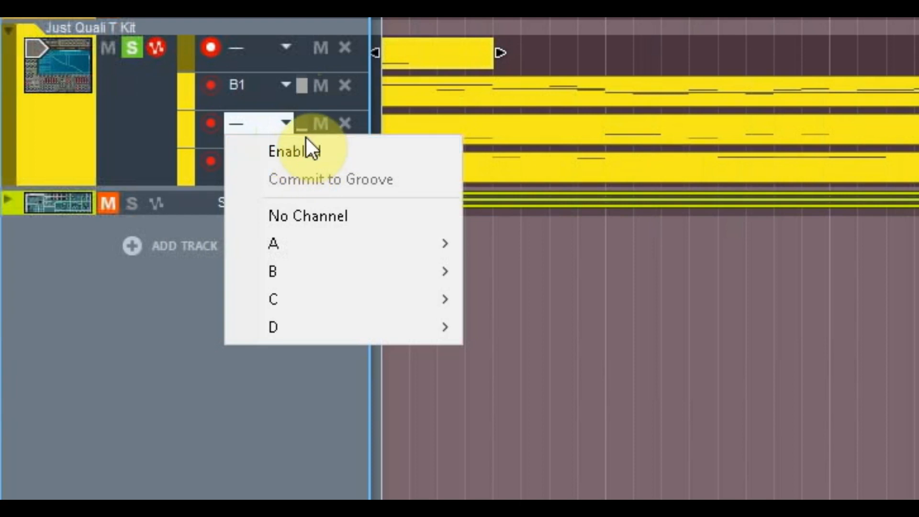
pyautogui.click(306, 152)
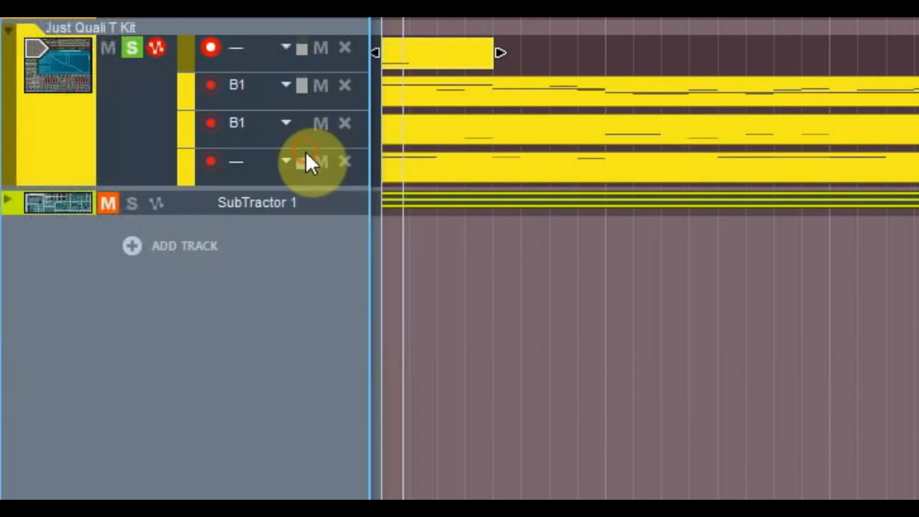
pyautogui.click(283, 159)
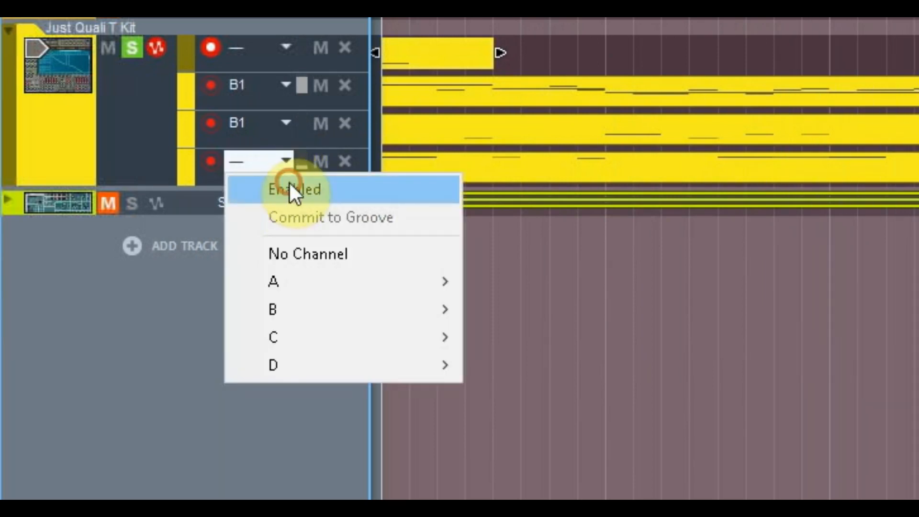
pyautogui.click(290, 187)
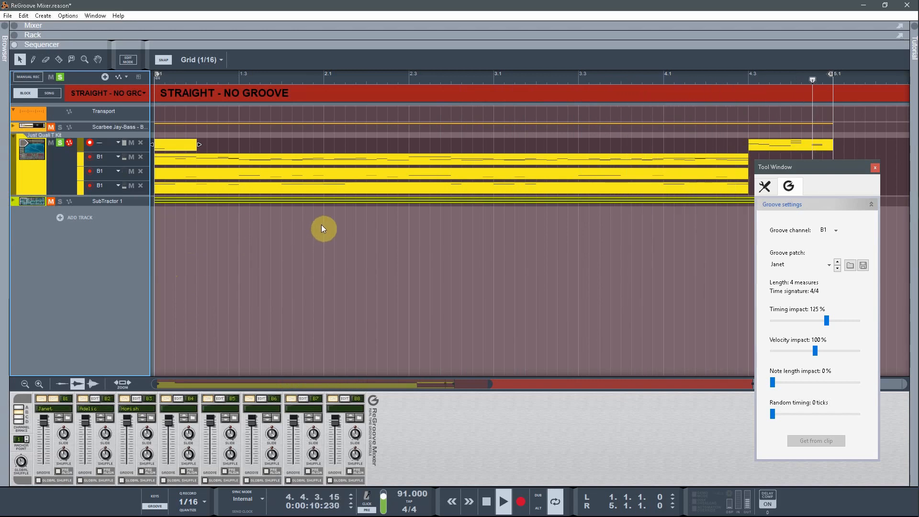
# Step: Assign the kit's top note lane to groove channel B1 Janet and play the pattern
pyautogui.click(118, 143)
pyautogui.moveTo(180, 200)
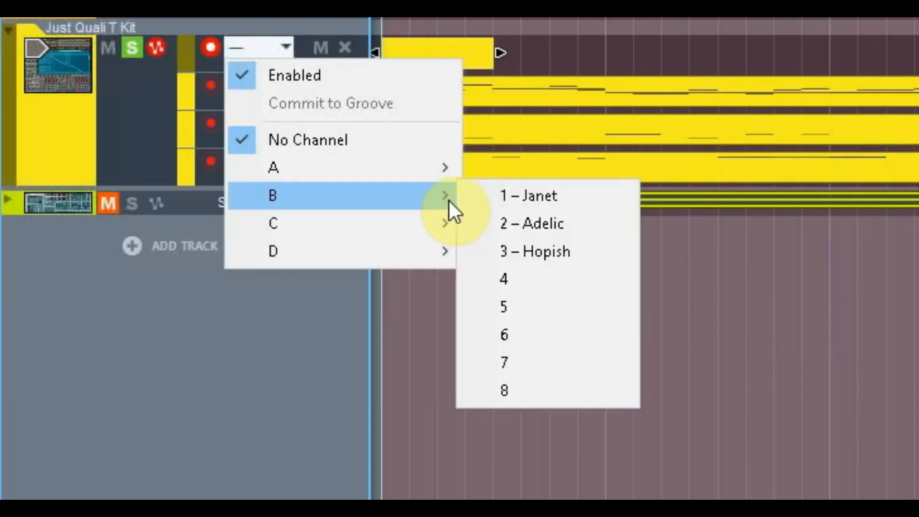
pyautogui.click(494, 202)
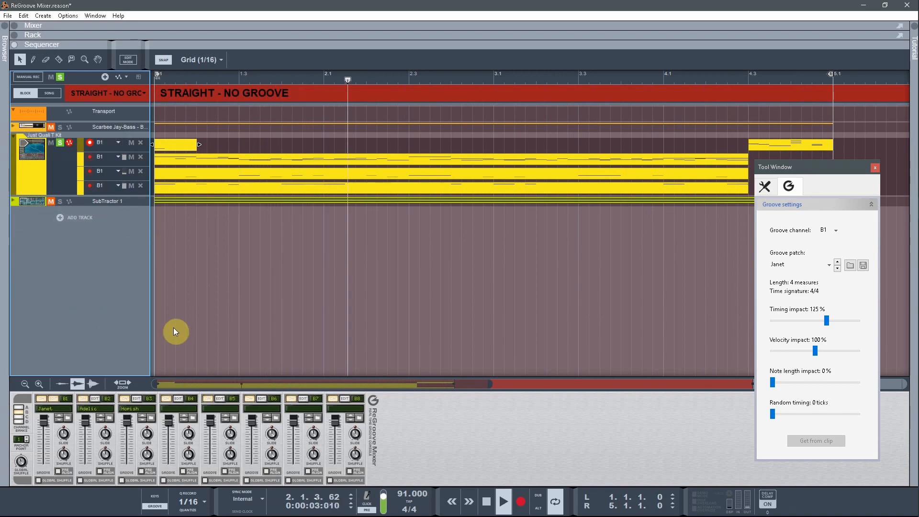
pyautogui.click(487, 504)
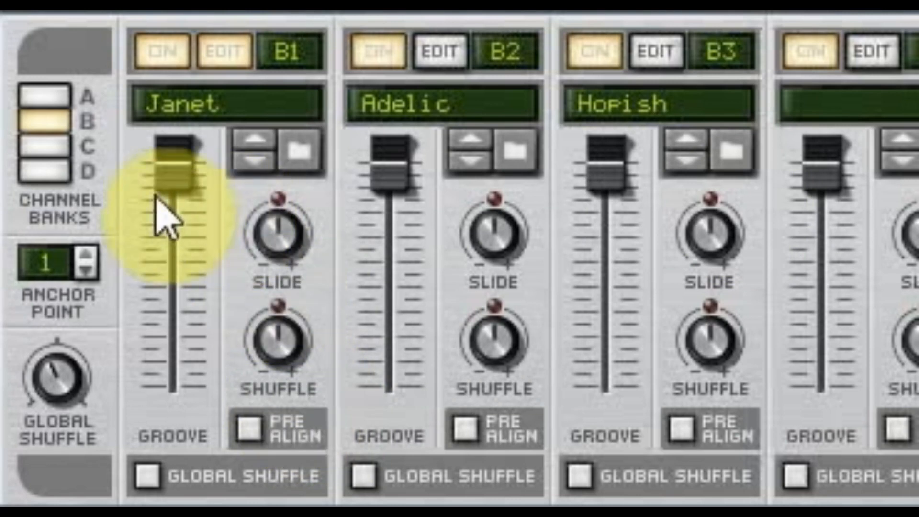
# Step: Set channel B1's Groove amount fader to 20% while auditioning the kit pattern
pyautogui.moveTo(180, 179); pyautogui.dragTo(182, 128)
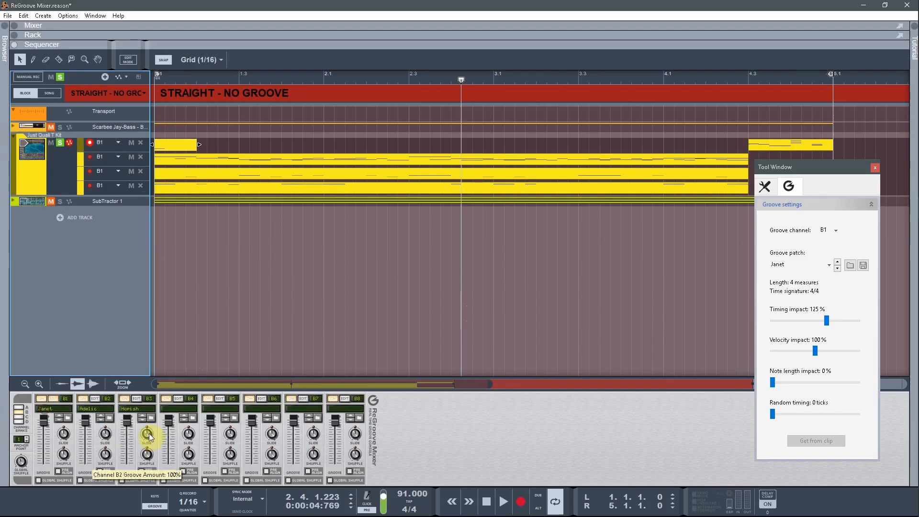
pyautogui.click(503, 501)
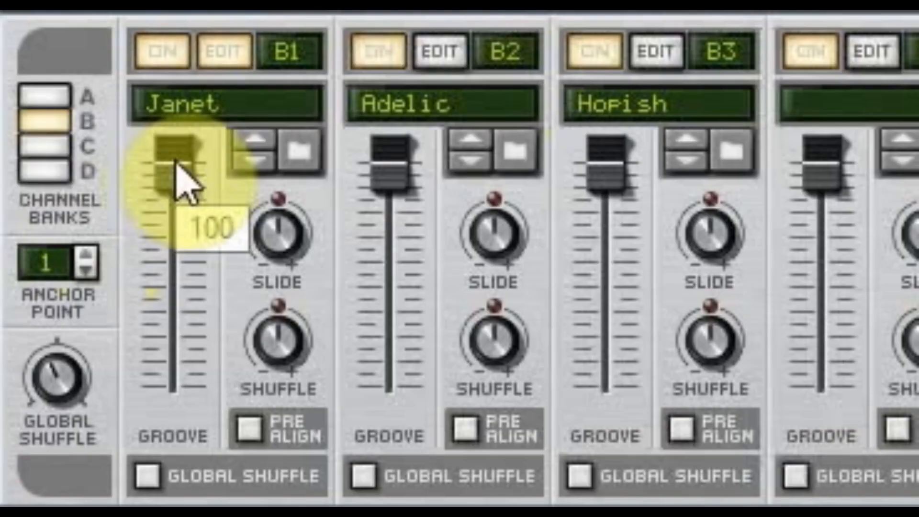
pyautogui.moveTo(43, 420); pyautogui.dragTo(44, 421)
pyautogui.moveTo(174, 170); pyautogui.dragTo(213, 258)
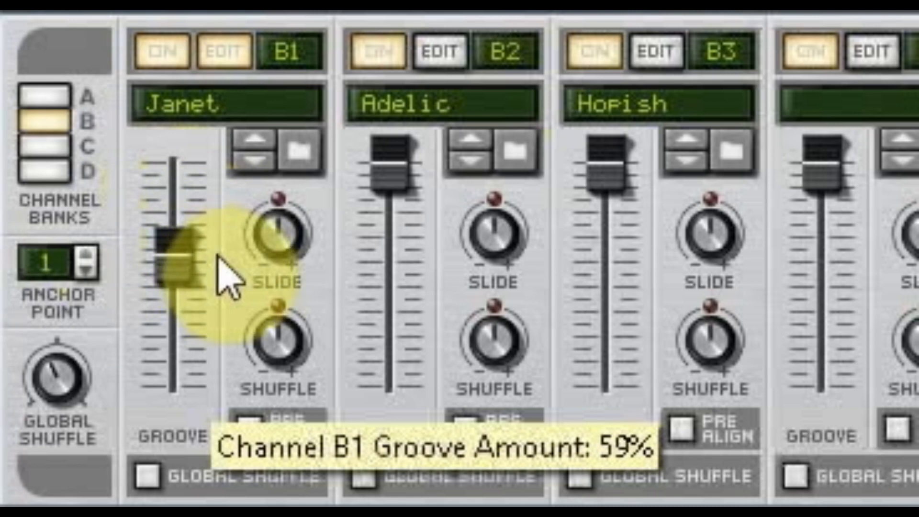
pyautogui.moveTo(218, 259); pyautogui.dragTo(231, 279)
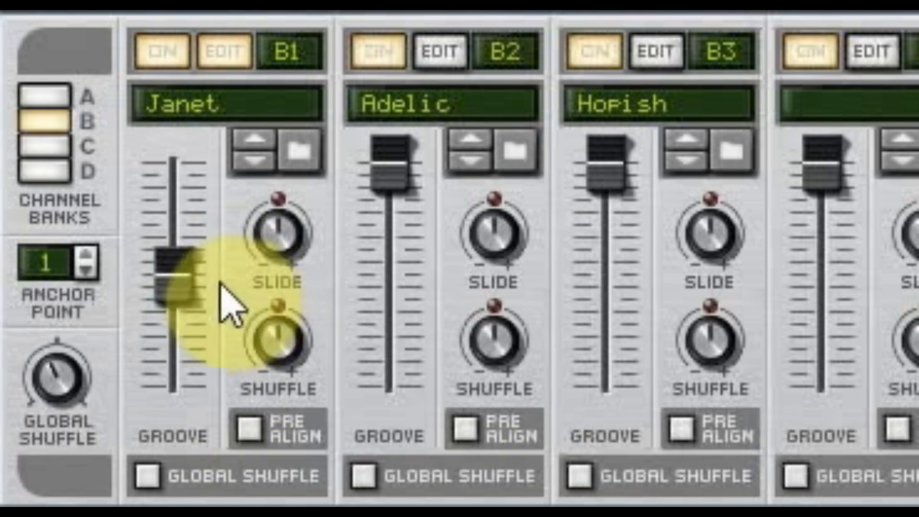
pyautogui.moveTo(169, 279); pyautogui.dragTo(189, 421)
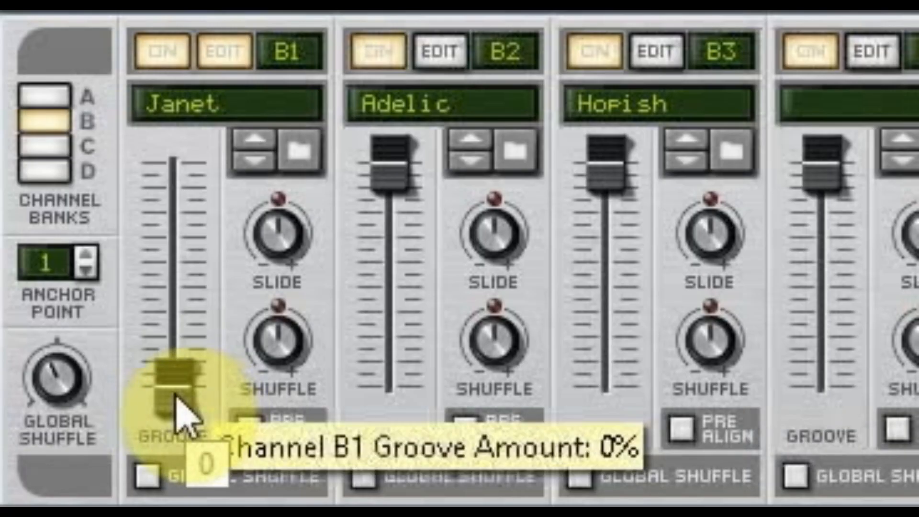
pyautogui.moveTo(49, 481); pyautogui.dragTo(49, 475)
pyautogui.moveTo(178, 368)
pyautogui.mouseDown()
pyautogui.moveTo(182, 349)
pyautogui.moveTo(191, 351)
pyautogui.moveTo(182, 355)
pyautogui.mouseUp()
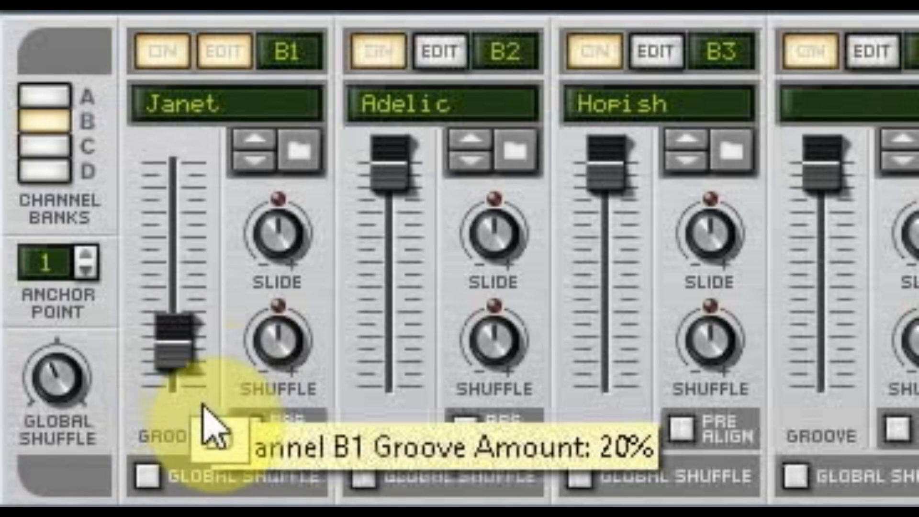
pyautogui.press('space')
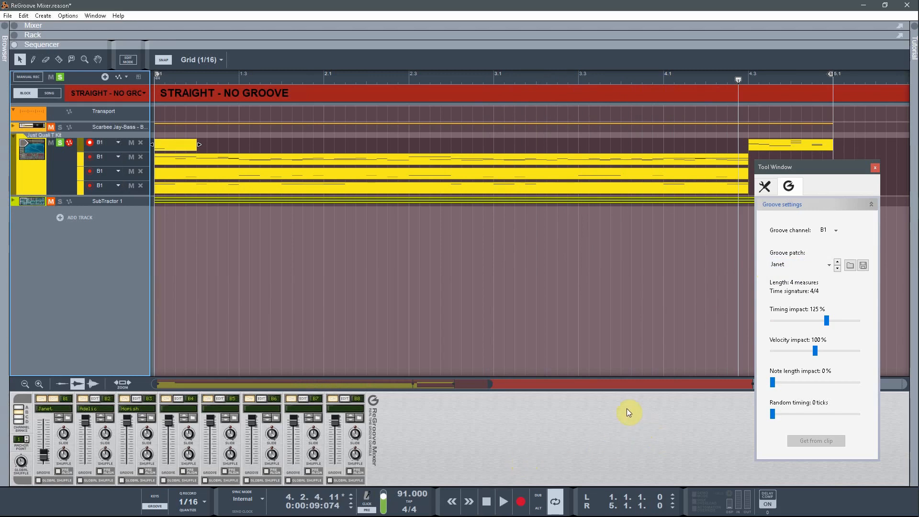
# Step: Switch channel B1's groove patch to Mary and start playback
pyautogui.click(788, 263)
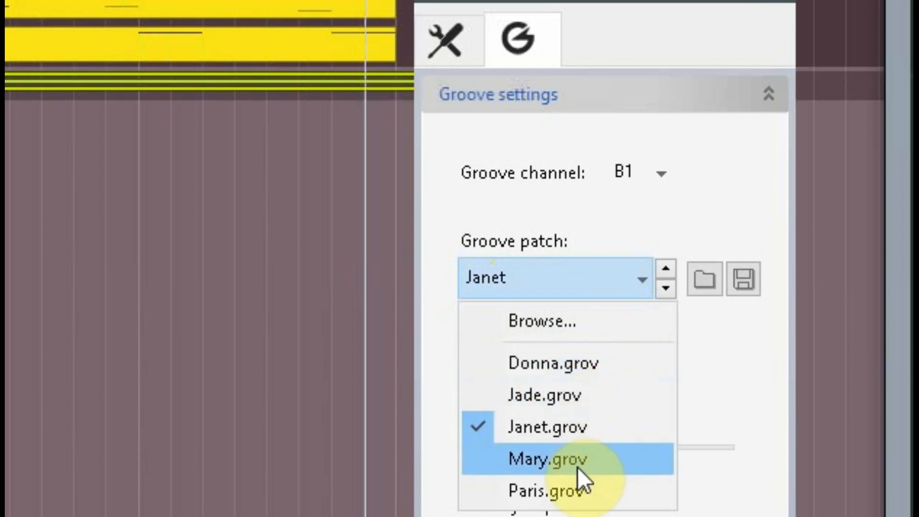
pyautogui.click(581, 452)
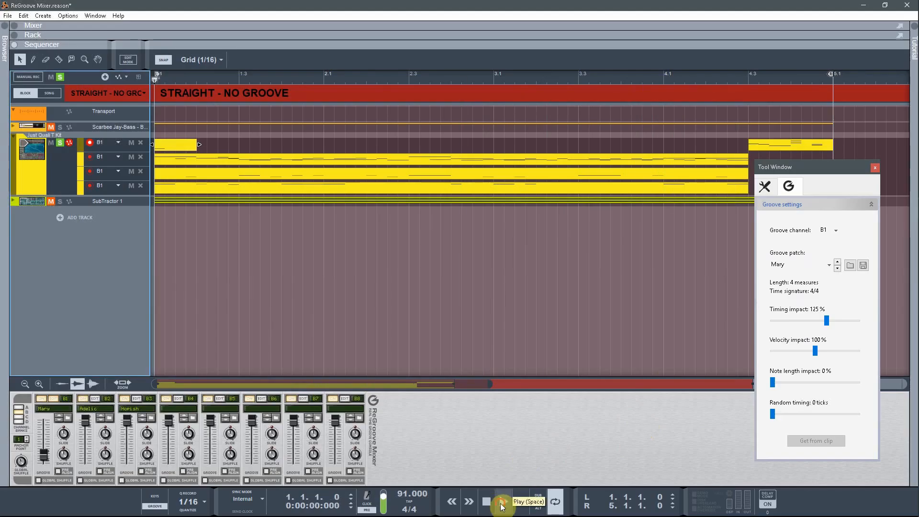
pyautogui.click(504, 501)
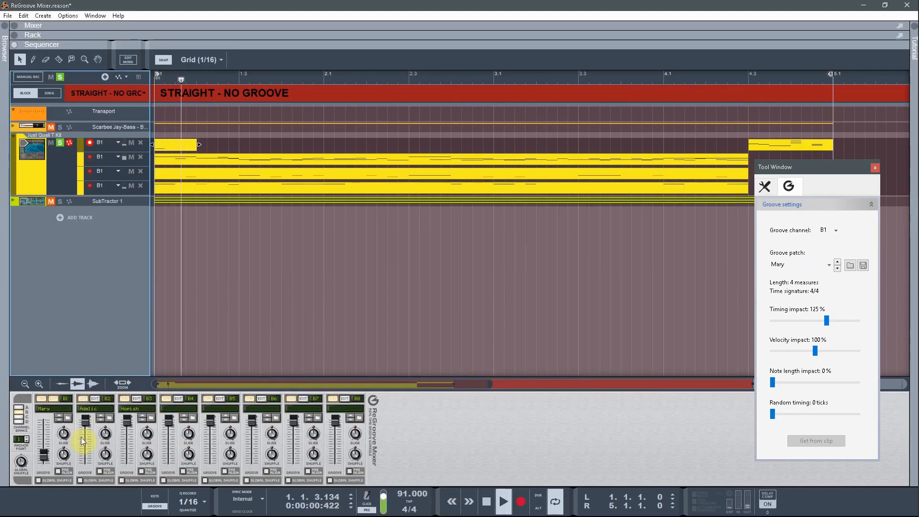
# Step: Raise channel B1's Groove fader and set its Timing impact to 138% while listening
pyautogui.moveTo(43, 456); pyautogui.dragTo(50, 422)
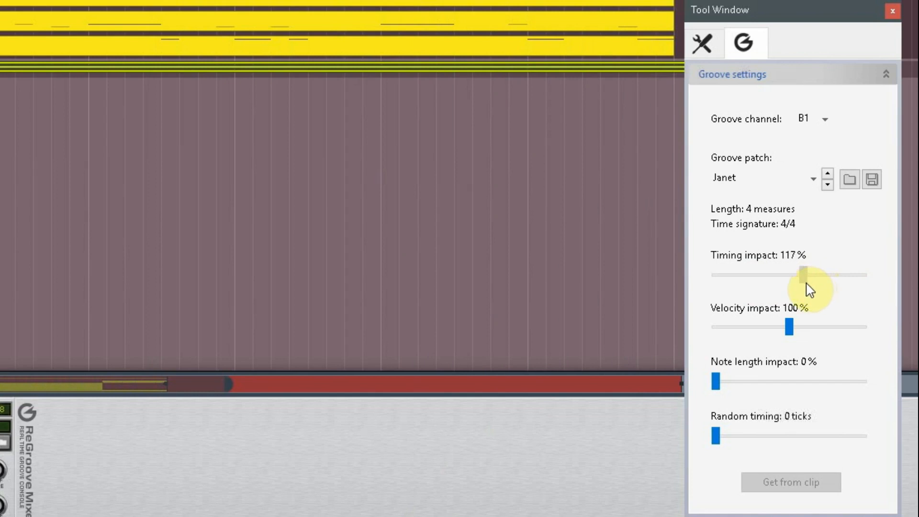
pyautogui.moveTo(795, 289); pyautogui.dragTo(718, 279)
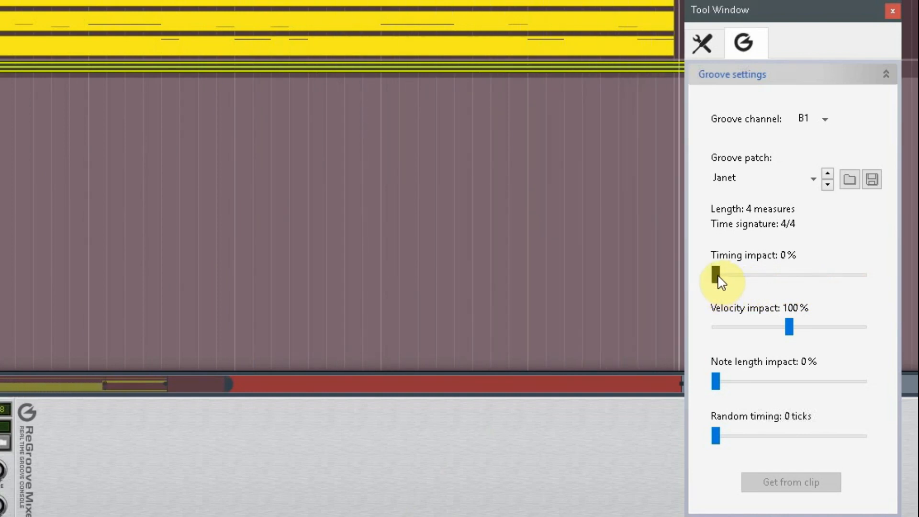
pyautogui.moveTo(724, 279); pyautogui.dragTo(818, 283)
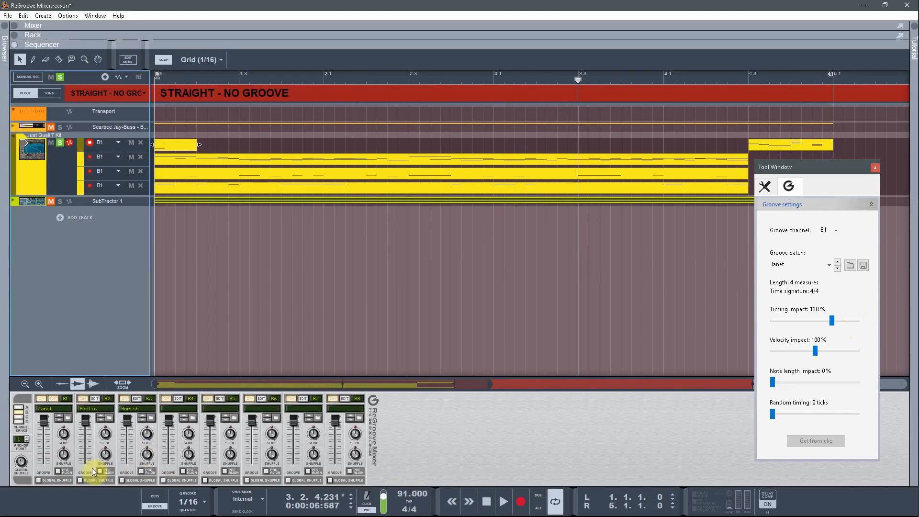
pyautogui.moveTo(45, 418)
pyautogui.mouseDown()
pyautogui.moveTo(61, 430)
pyautogui.moveTo(52, 453)
pyautogui.moveTo(52, 409)
pyautogui.mouseUp()
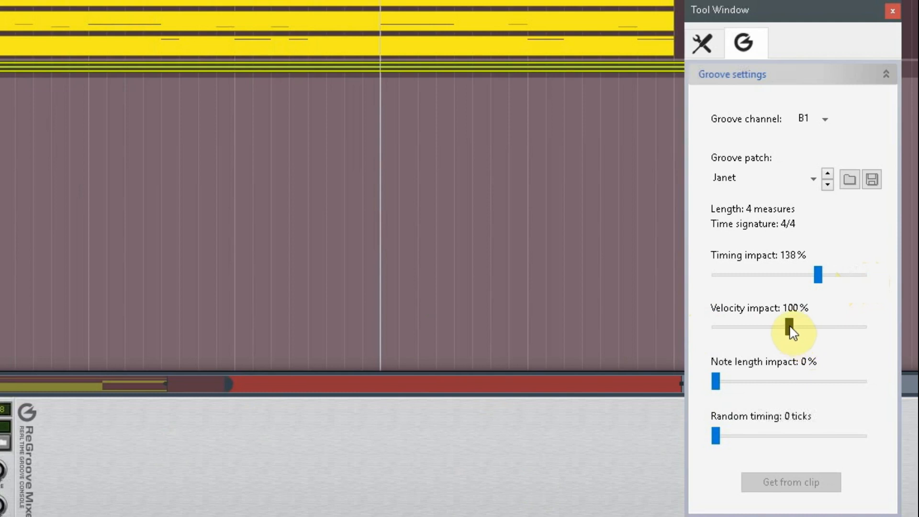
# Step: Audition the Mary and Paris groove patches on channel B1, ending back on Janet
pyautogui.click(761, 180)
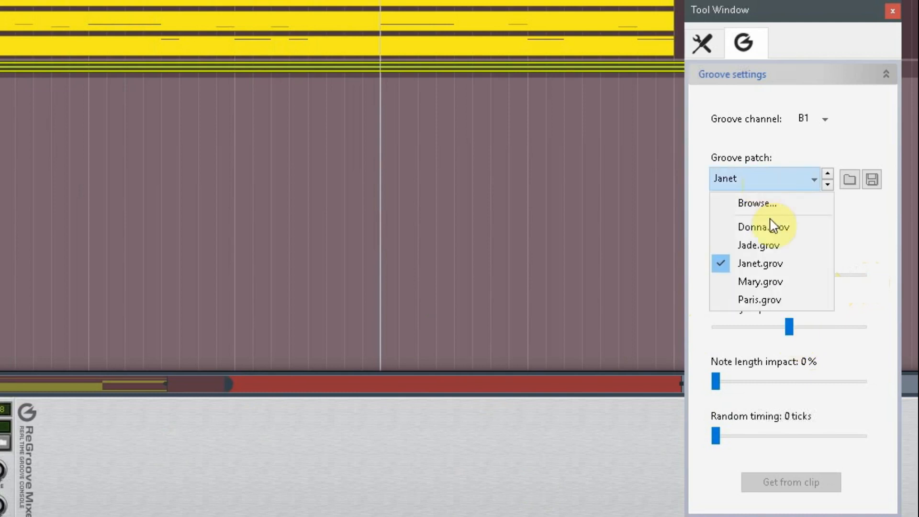
pyautogui.click(761, 283)
pyautogui.click(782, 184)
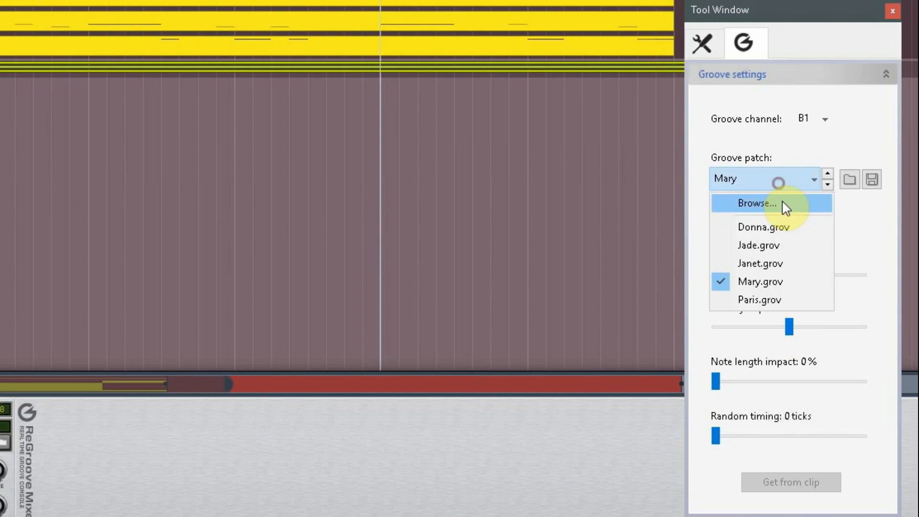
pyautogui.click(769, 293)
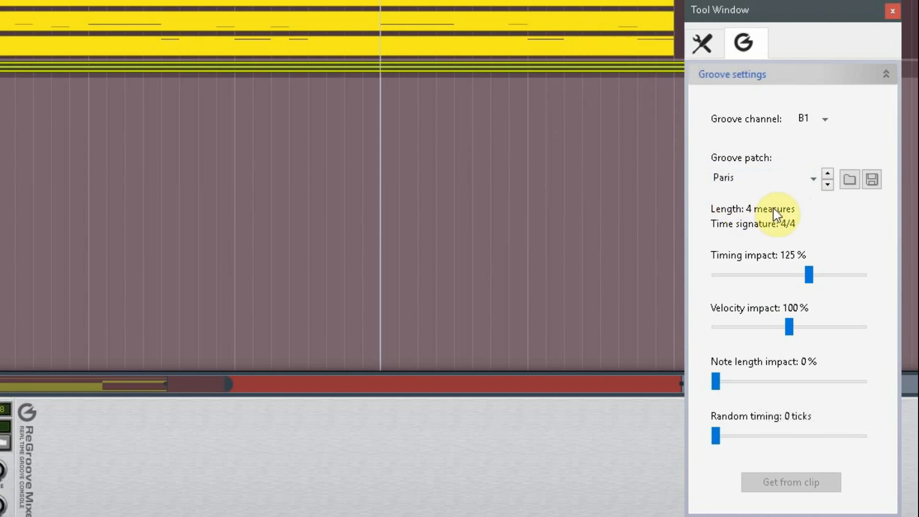
pyautogui.click(769, 180)
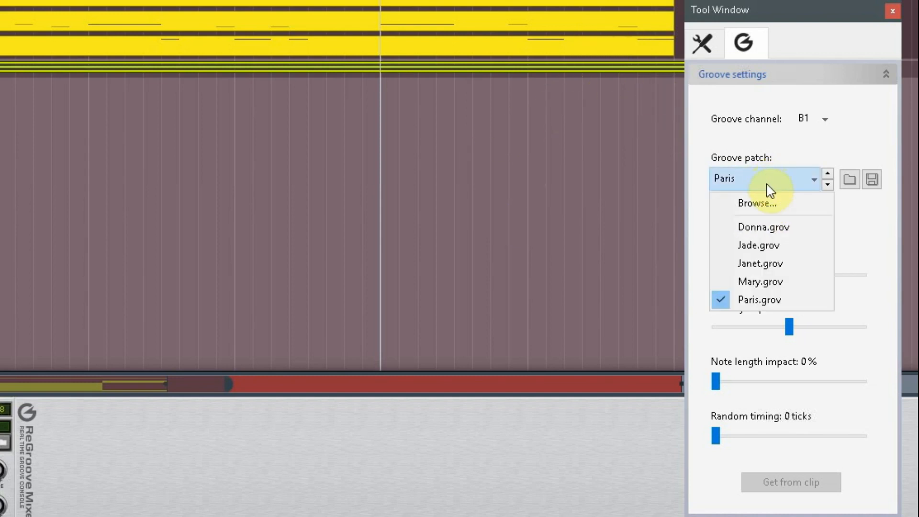
pyautogui.click(750, 268)
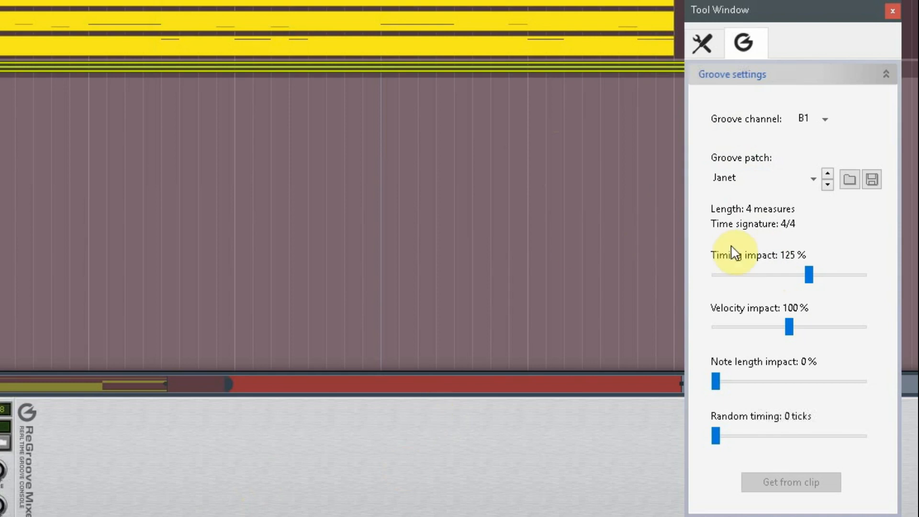
# Step: Set channel B1's Timing impact to 62% and Velocity impact to 117%
pyautogui.moveTo(810, 280); pyautogui.dragTo(760, 277)
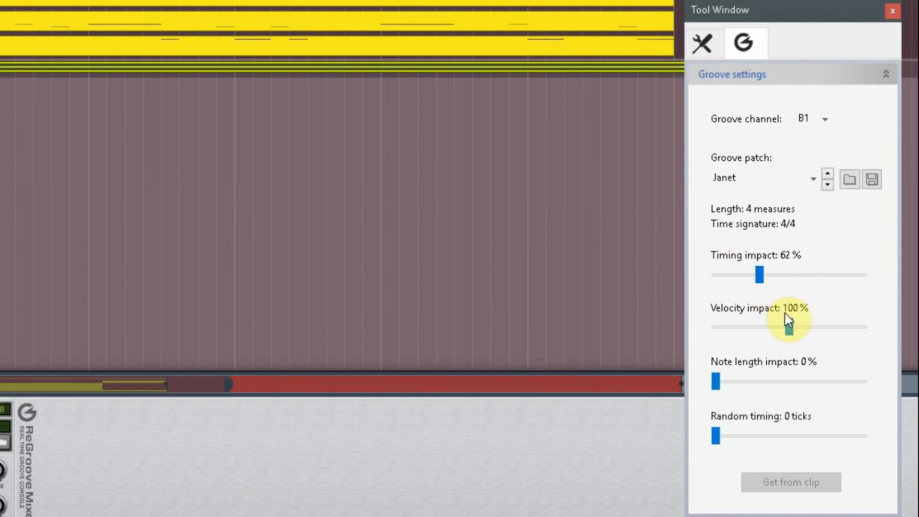
pyautogui.moveTo(791, 328); pyautogui.dragTo(869, 338)
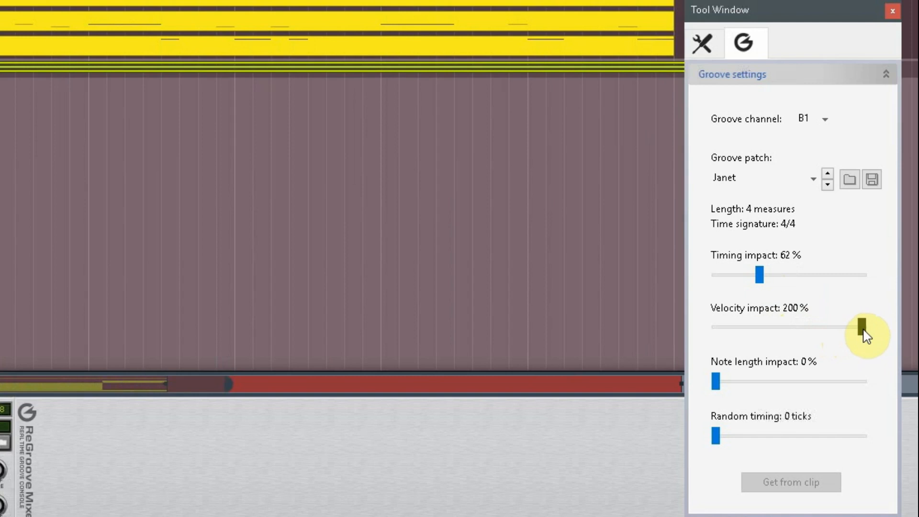
pyautogui.moveTo(867, 337); pyautogui.dragTo(698, 345)
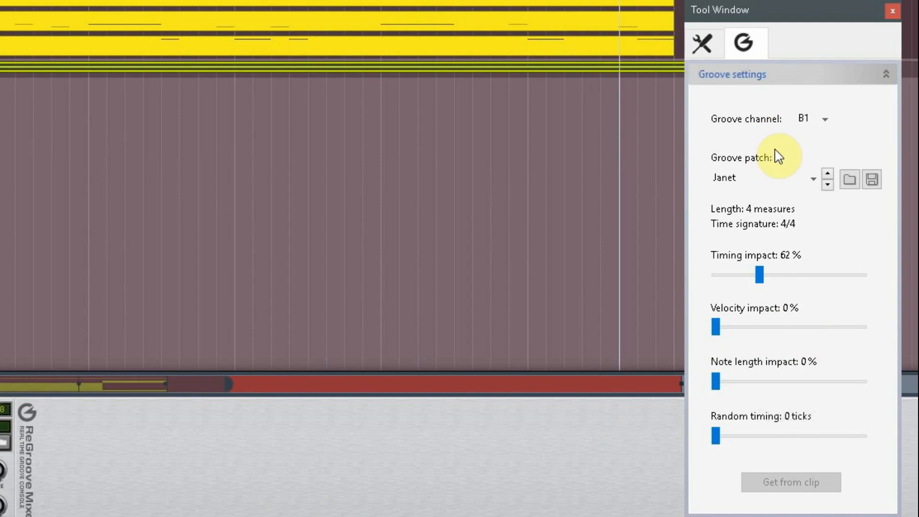
pyautogui.moveTo(723, 335); pyautogui.dragTo(745, 335)
pyautogui.click(800, 325)
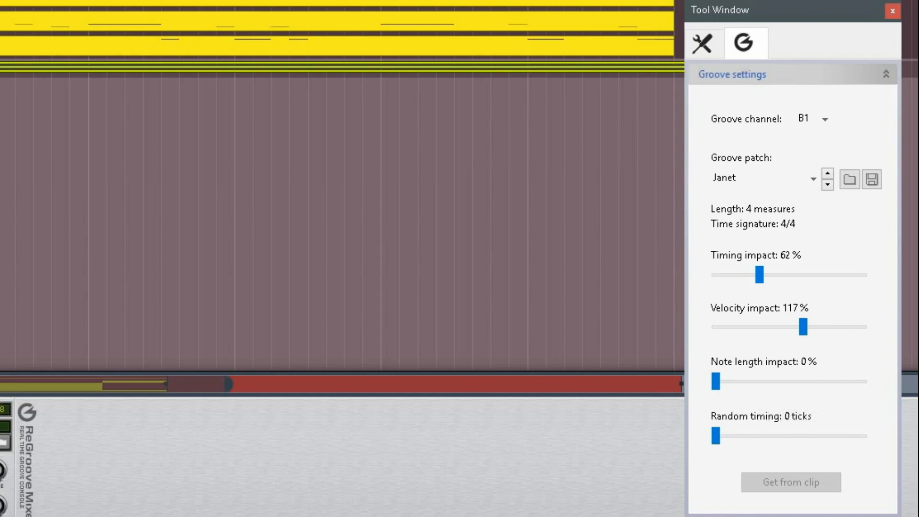
# Step: Switch the groove settings to channel A1, used by the bass track
pyautogui.scroll(1, 343, 187)
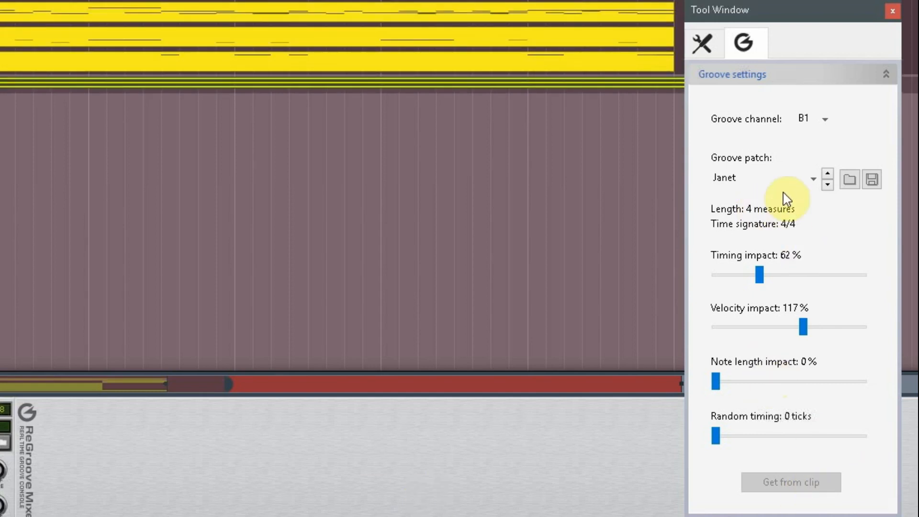
pyautogui.click(809, 122)
pyautogui.click(818, 139)
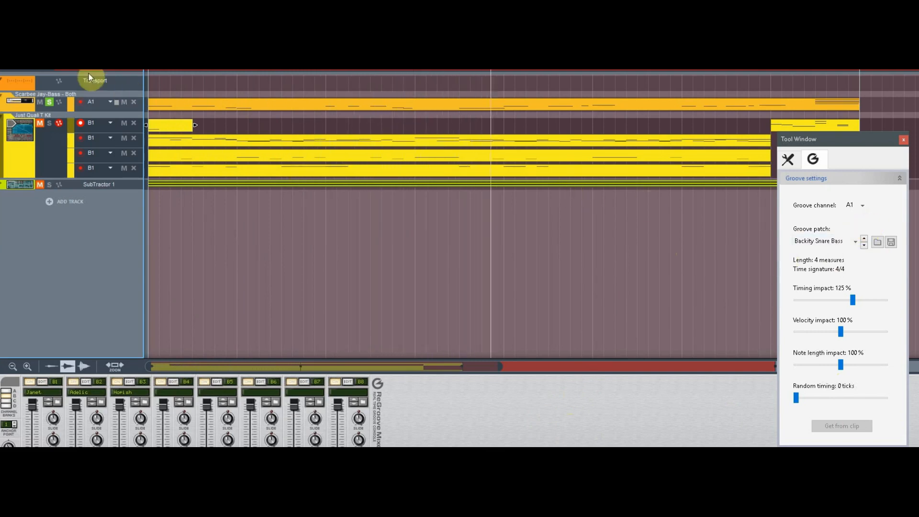
# Step: Disable and re-enable the groove on the bass track's lane to compare
pyautogui.click(108, 104)
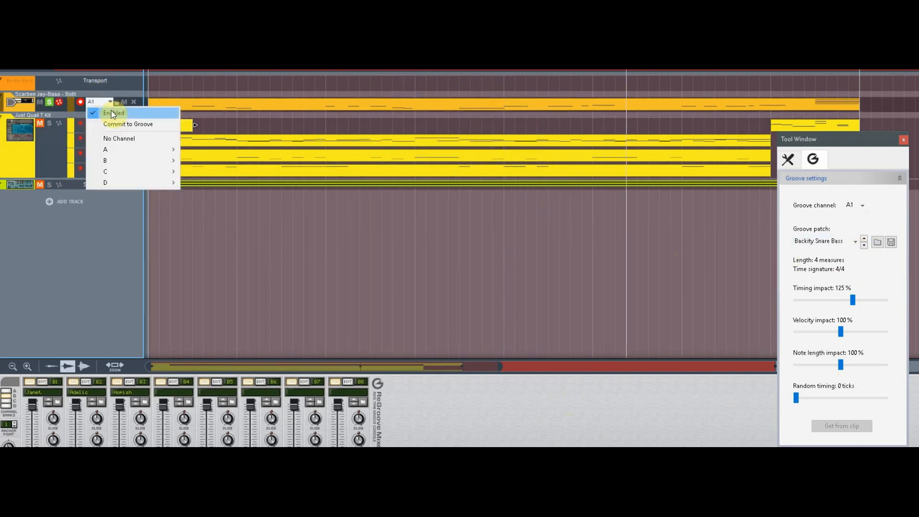
pyautogui.click(113, 110)
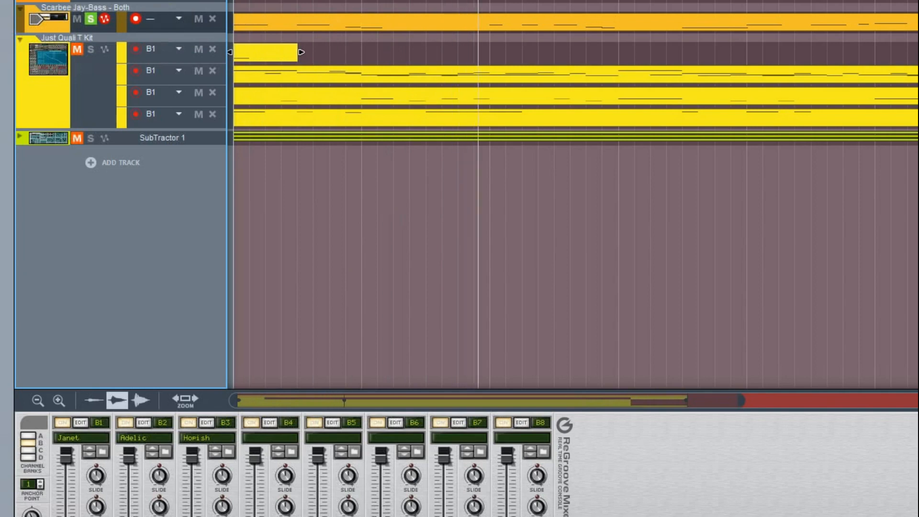
pyautogui.click(179, 16)
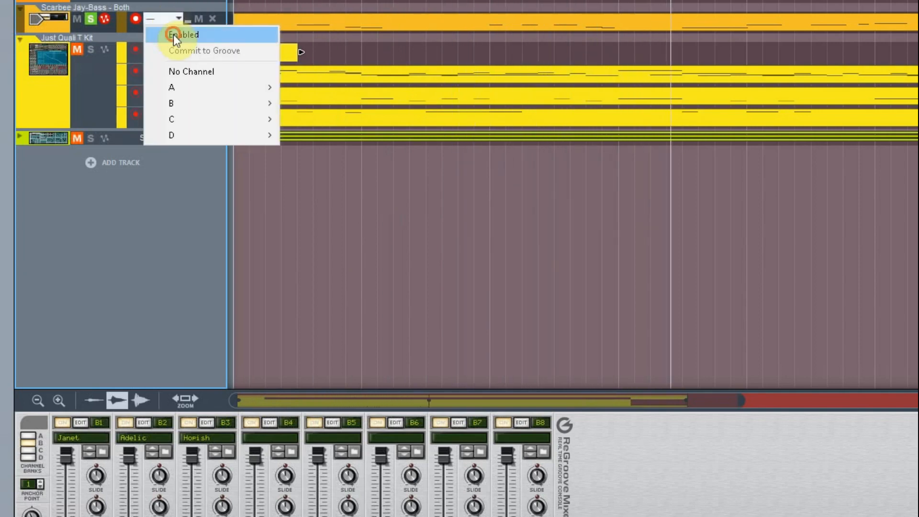
pyautogui.click(174, 35)
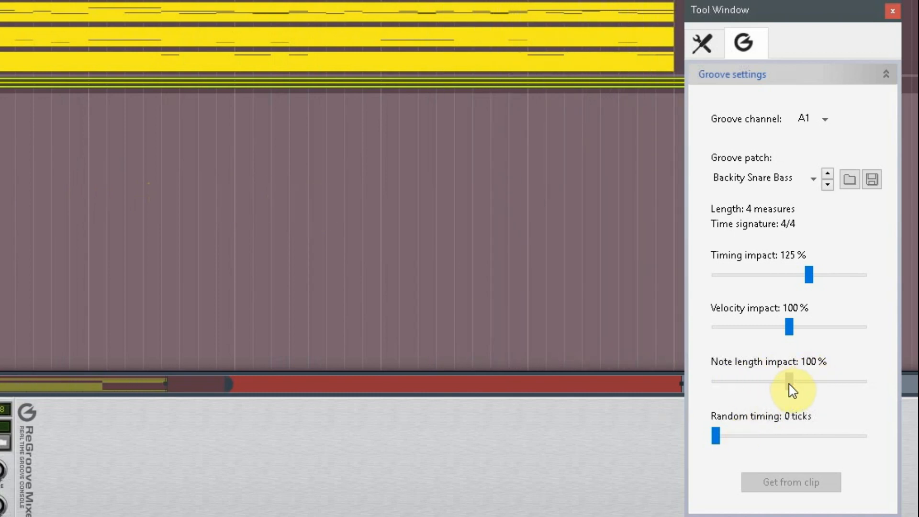
# Step: Set channel A1's Note length impact to 72%
pyautogui.moveTo(799, 383); pyautogui.dragTo(857, 388)
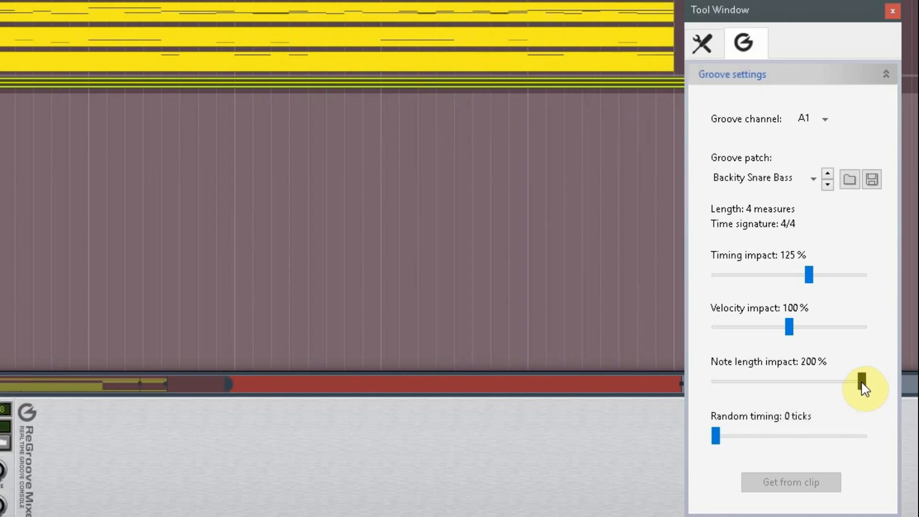
pyautogui.moveTo(863, 386); pyautogui.dragTo(768, 386)
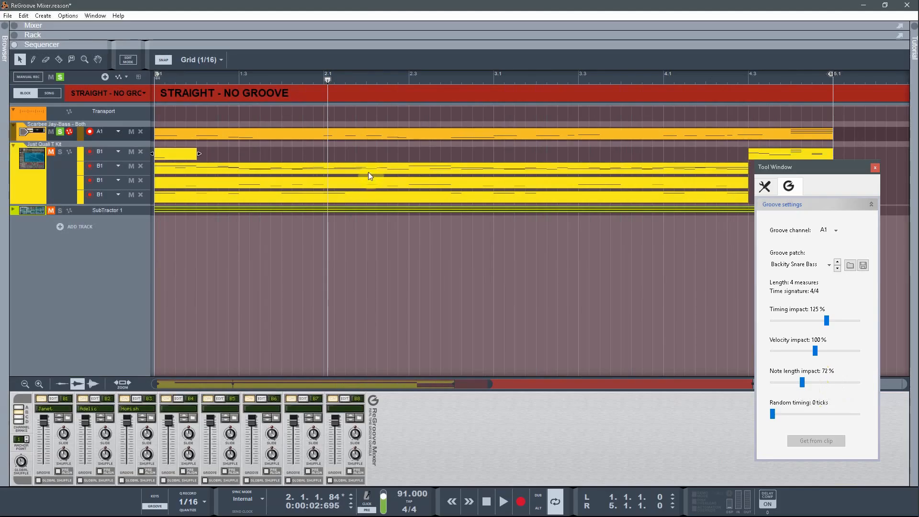
# Step: Change the solo states of the bass and drum kit tracks and start playback
pyautogui.click(61, 132)
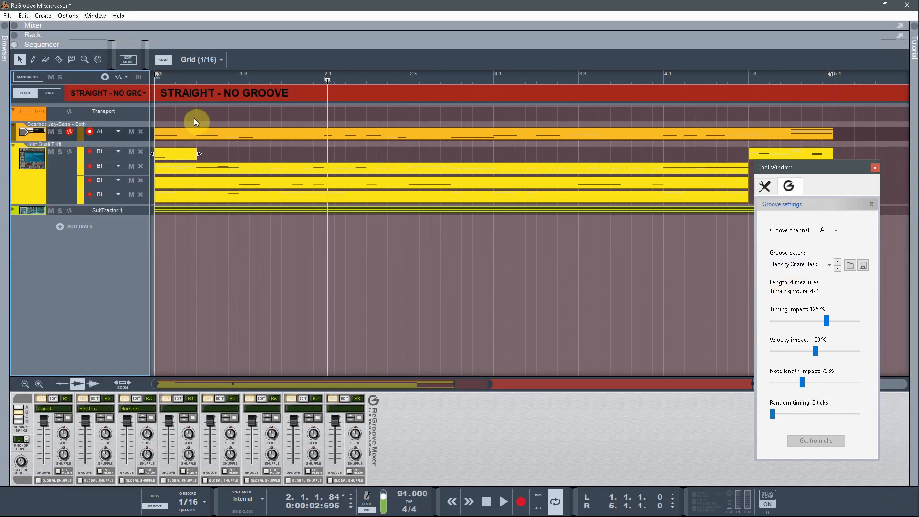
pyautogui.click(52, 152)
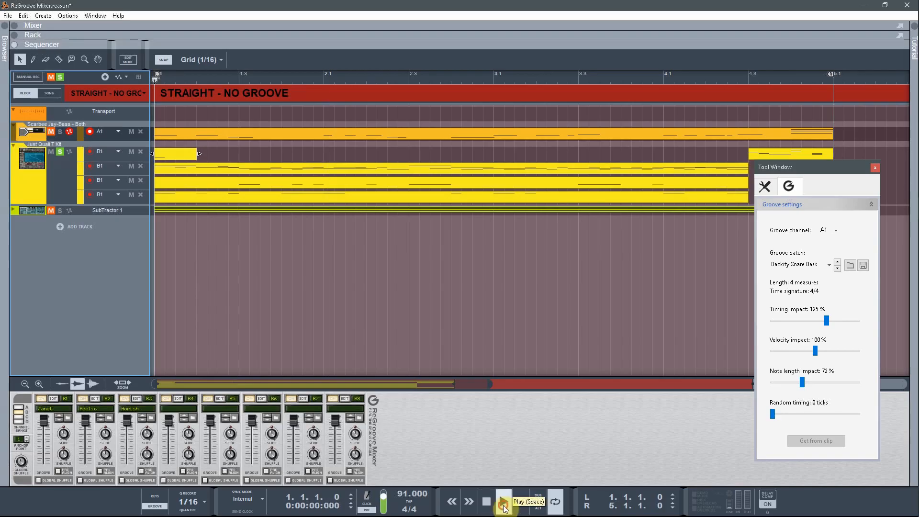
pyautogui.click(503, 503)
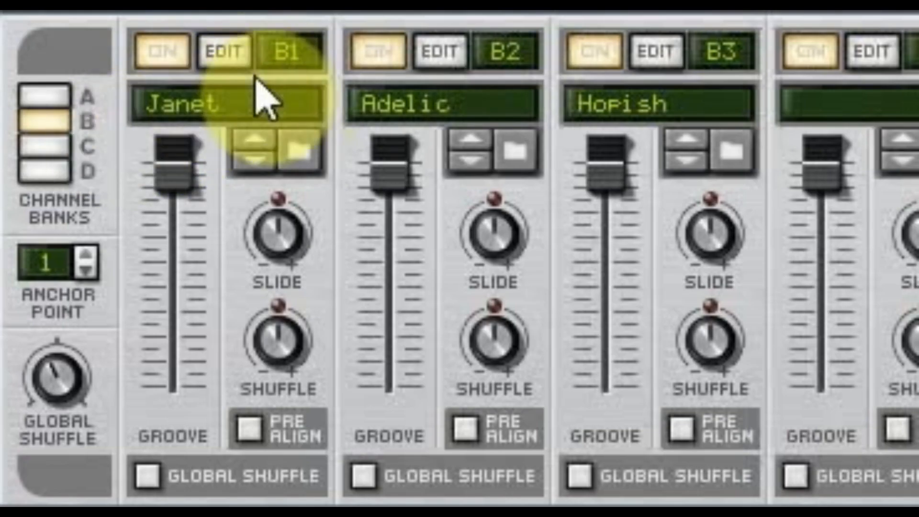
# Step: Browse the groove library and load the 55% Shuffle groove patch into channel B1
pyautogui.click(58, 408)
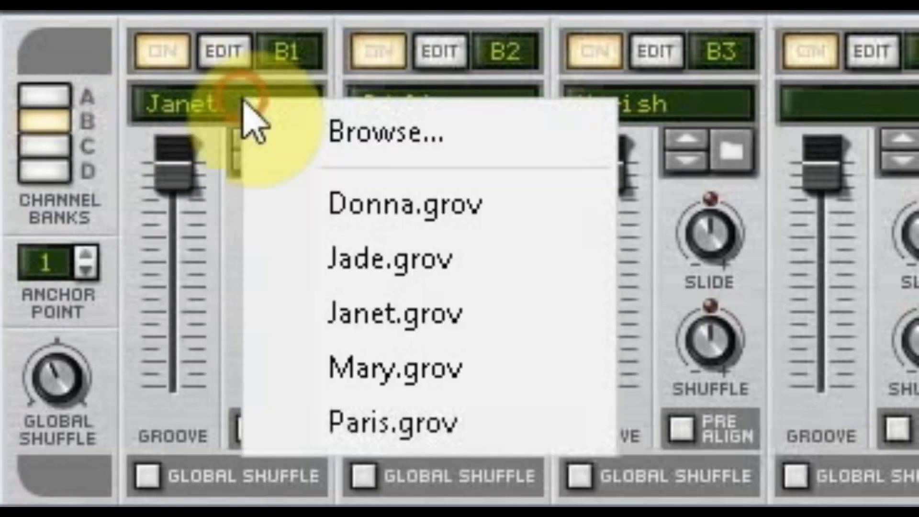
pyautogui.click(324, 137)
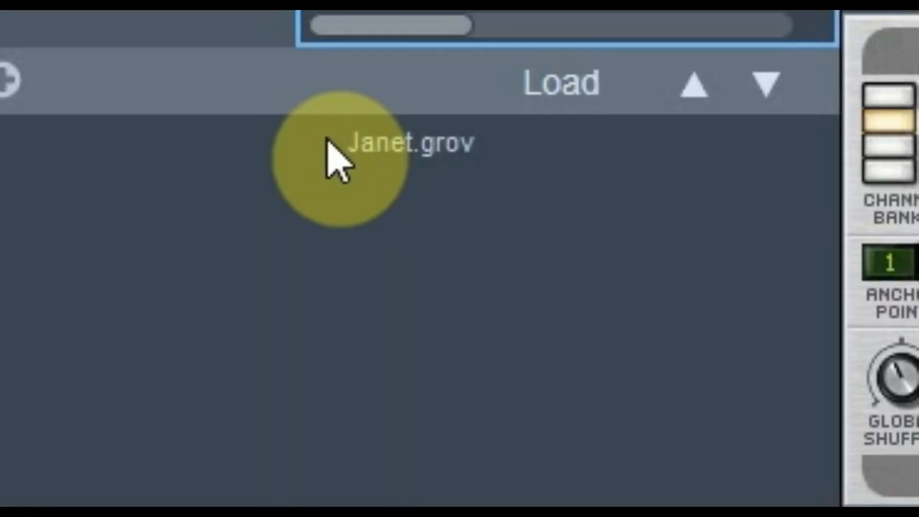
pyautogui.click(372, 37)
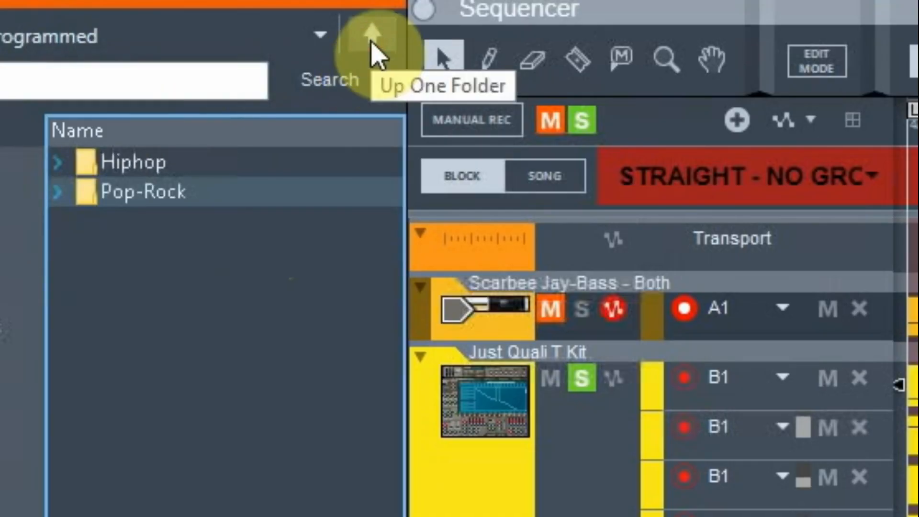
pyautogui.click(375, 53)
pyautogui.doubleClick(144, 220)
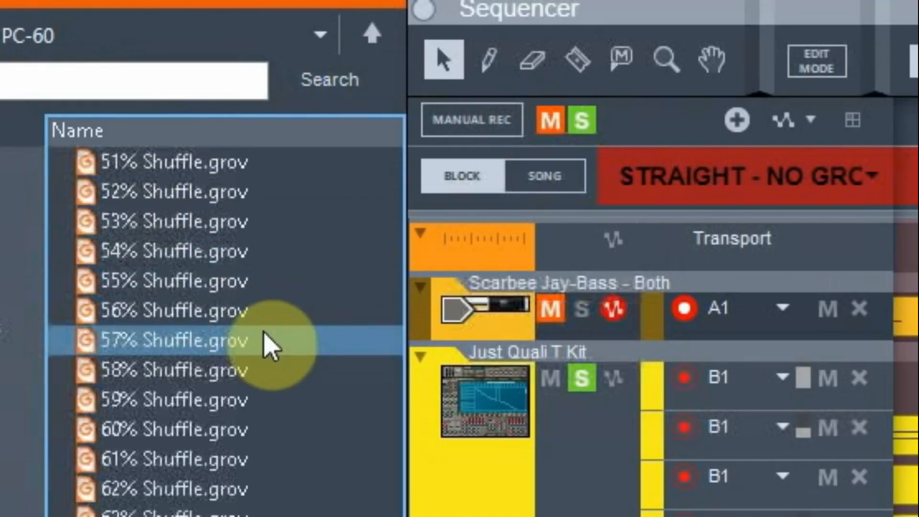
pyautogui.click(226, 258)
pyautogui.click(196, 279)
pyautogui.click(343, 173)
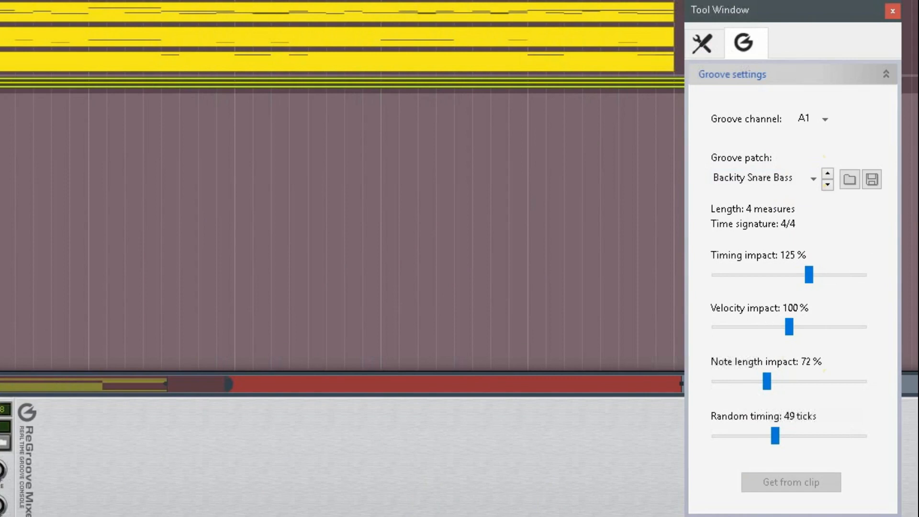
# Step: Switch the groove settings to channel B1 and set its Random timing to 120 ticks
pyautogui.click(825, 120)
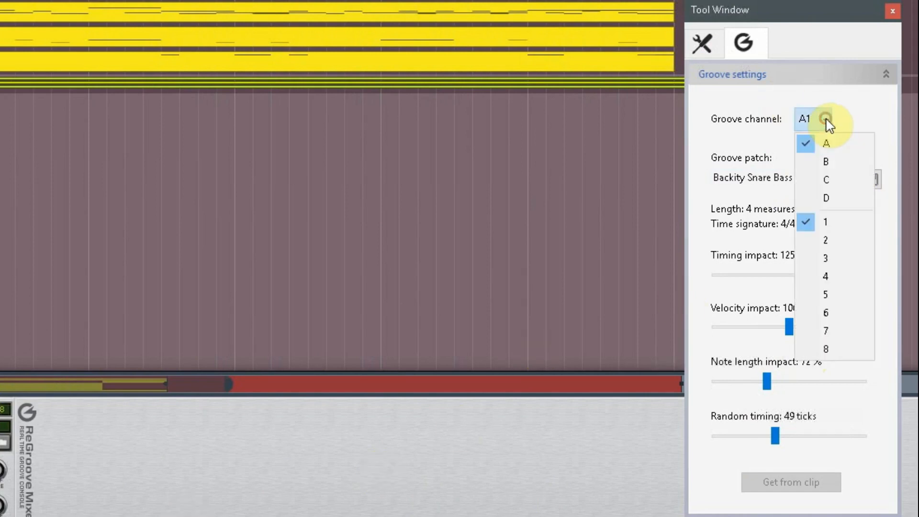
pyautogui.click(829, 164)
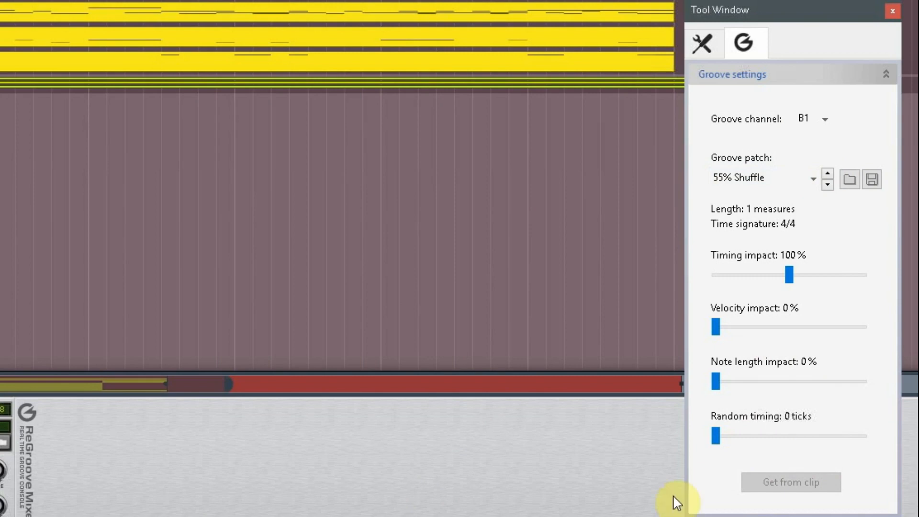
pyautogui.moveTo(717, 446); pyautogui.dragTo(899, 472)
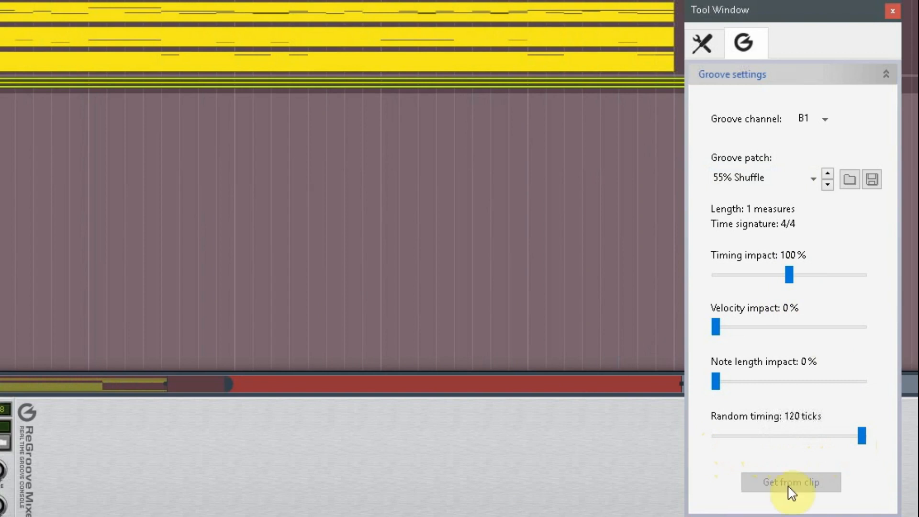
# Step: Lower channel B1's Random timing amount
pyautogui.moveTo(860, 439); pyautogui.dragTo(752, 448)
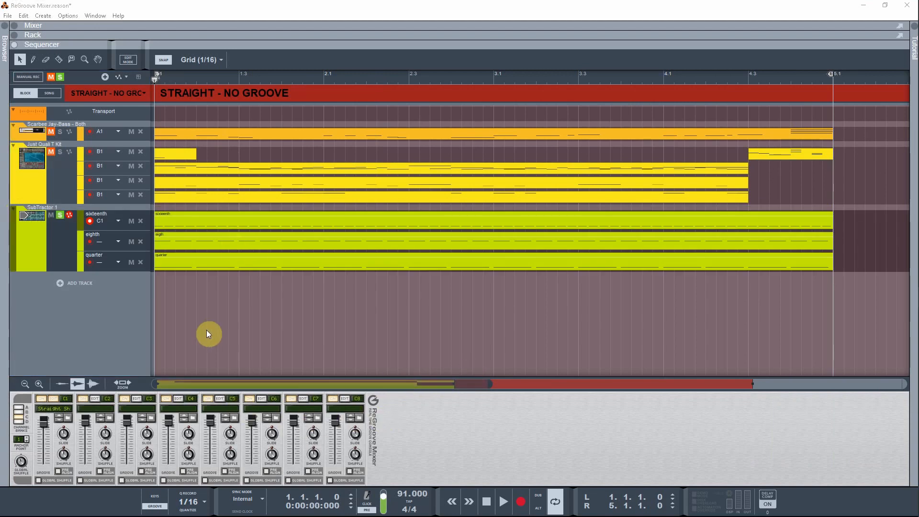
# Step: Open the Kong Kit clip for editing and switch the groove settings to channel C1 with its Straight Shaker patch
pyautogui.click(54, 399)
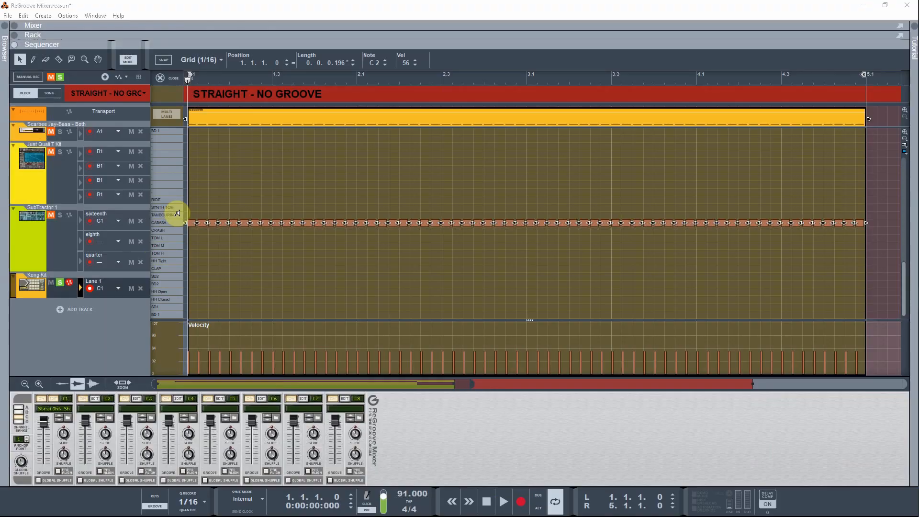
pyautogui.click(236, 113)
pyautogui.press('F8')
pyautogui.hotkey('ctrl', 'e')
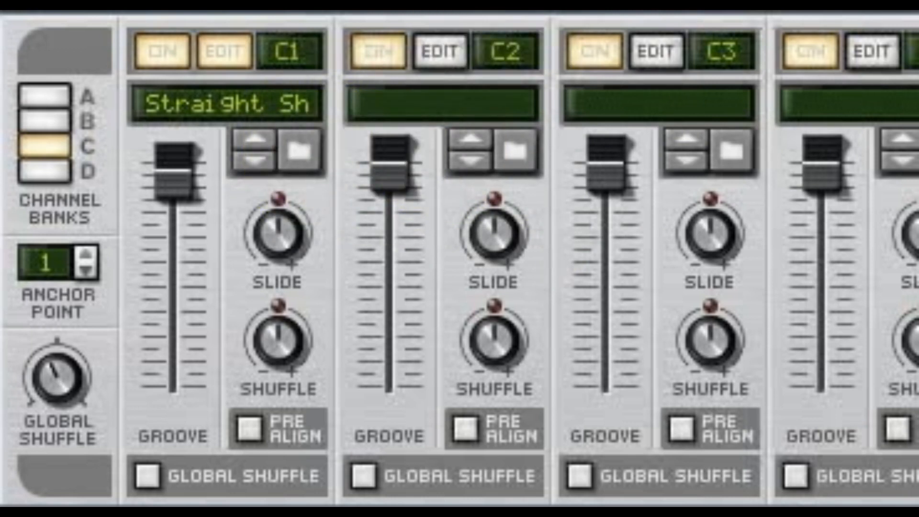
pyautogui.click(508, 501)
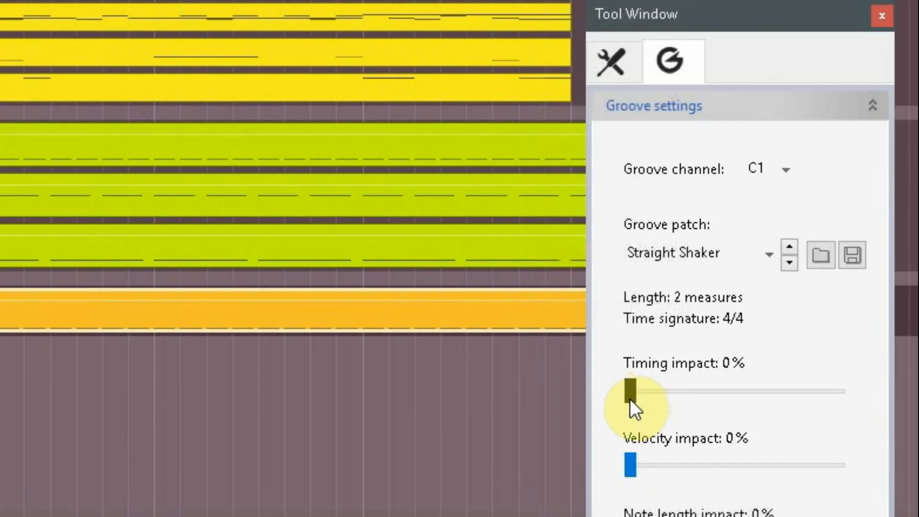
# Step: Set channel C1's Timing impact to 121% and its Velocity impact to 86%
pyautogui.moveTo(630, 398); pyautogui.dragTo(759, 387)
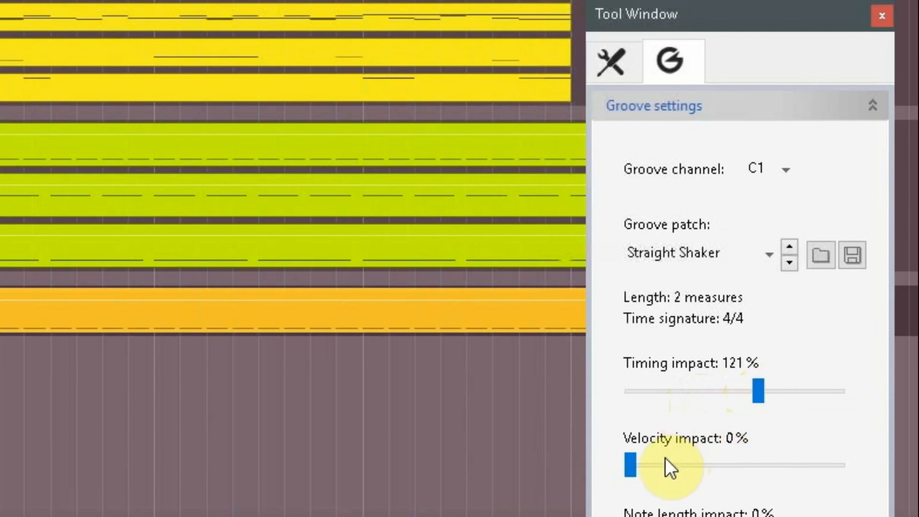
pyautogui.moveTo(630, 466); pyautogui.dragTo(688, 470)
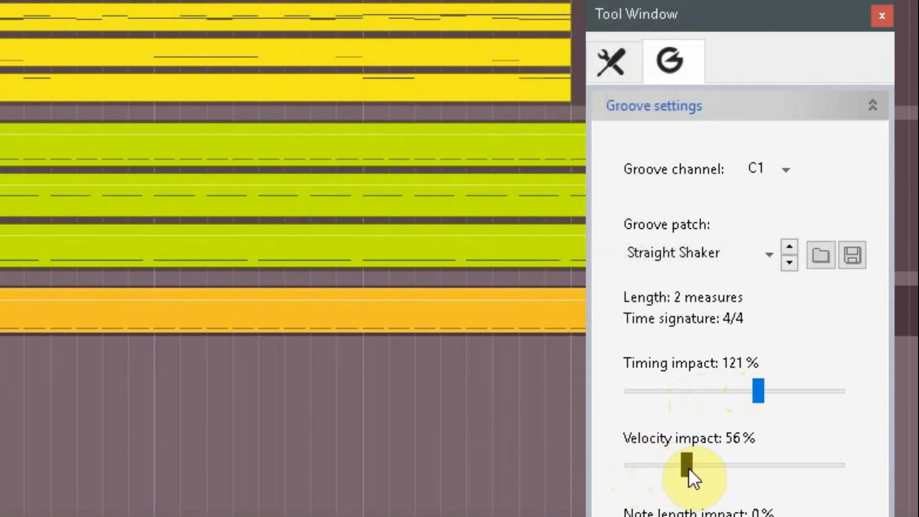
pyautogui.moveTo(688, 468); pyautogui.dragTo(724, 482)
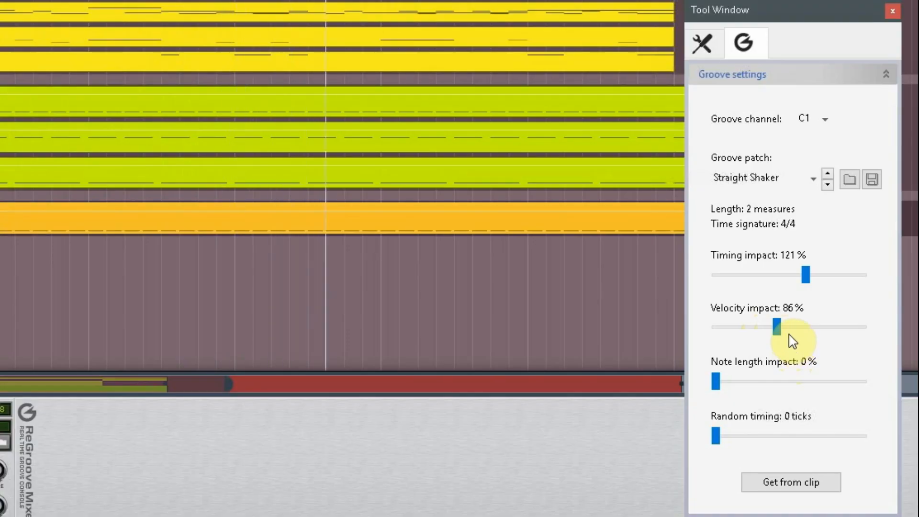
# Step: Reset C1's Velocity impact, then set Timing impact to 116% and Velocity impact to 109%
pyautogui.moveTo(776, 329); pyautogui.dragTo(647, 332)
pyautogui.moveTo(800, 278)
pyautogui.mouseDown()
pyautogui.moveTo(667, 281)
pyautogui.moveTo(694, 291)
pyautogui.moveTo(798, 295)
pyautogui.moveTo(803, 287)
pyautogui.mouseUp()
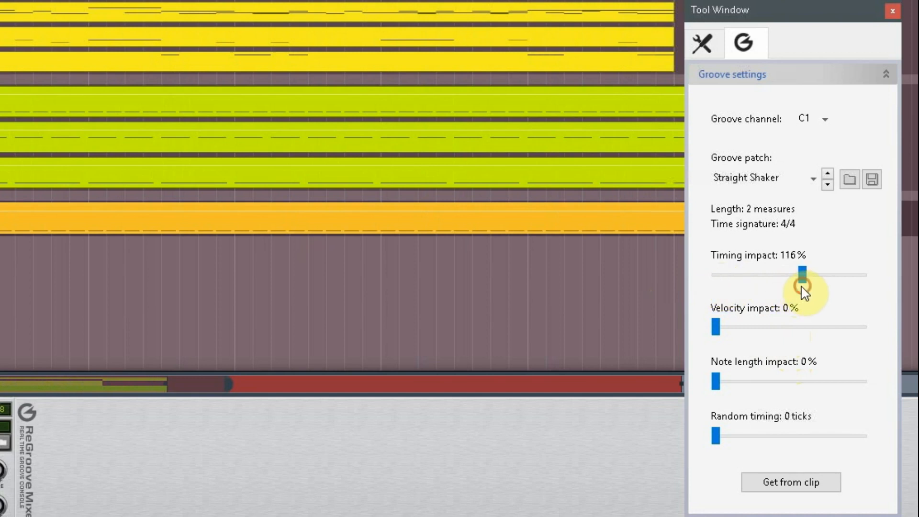
pyautogui.moveTo(717, 326); pyautogui.dragTo(799, 333)
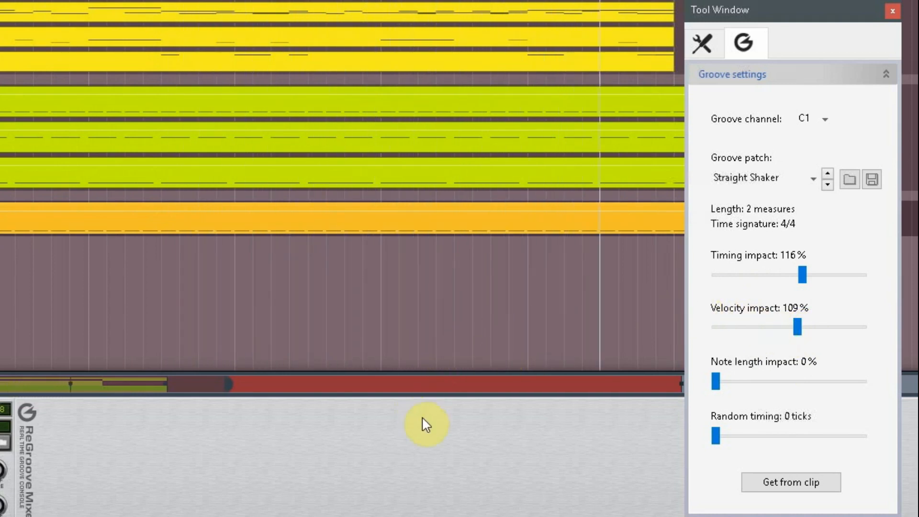
# Step: Set channel C1's Random timing to 11 ticks
pyautogui.moveTo(718, 437); pyautogui.dragTo(736, 437)
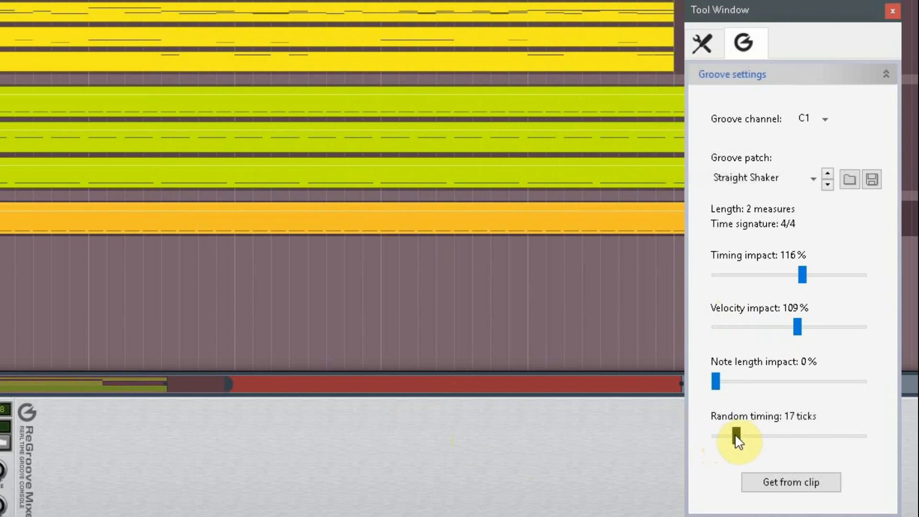
pyautogui.moveTo(737, 441); pyautogui.dragTo(740, 439)
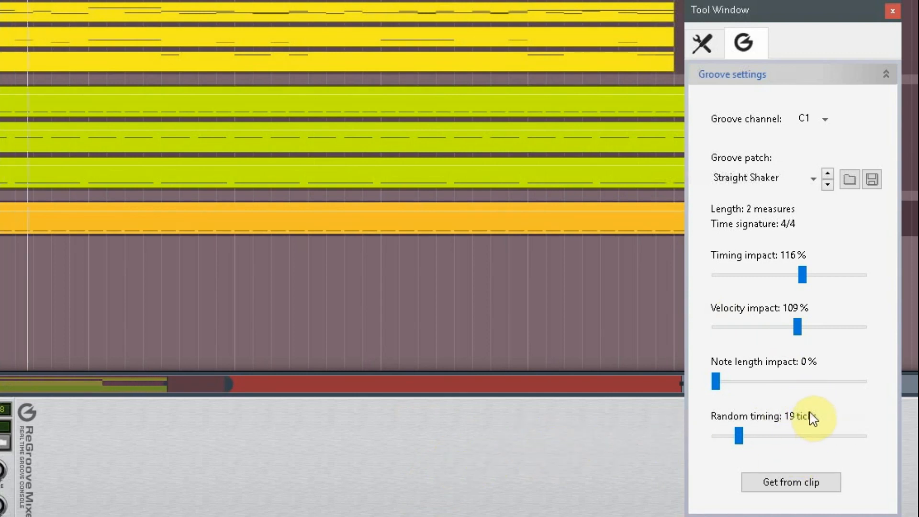
pyautogui.moveTo(739, 436); pyautogui.dragTo(728, 435)
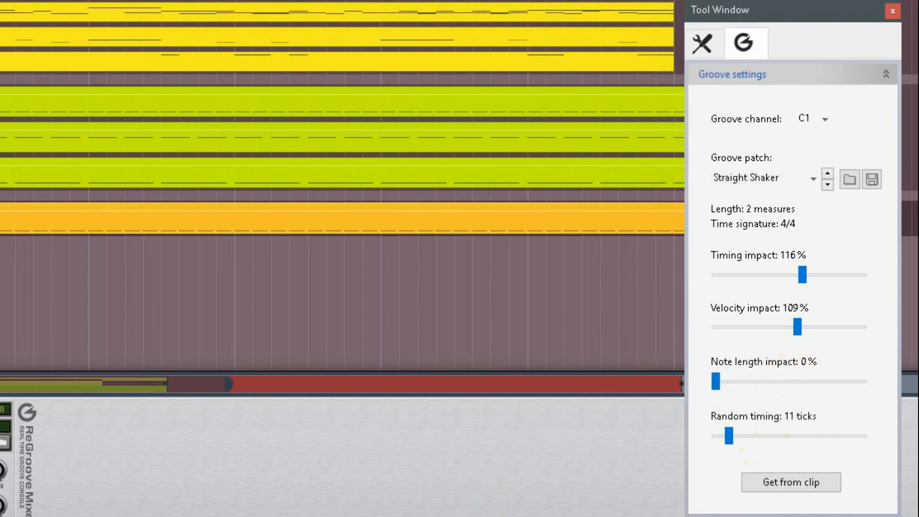
pyautogui.click(336, 463)
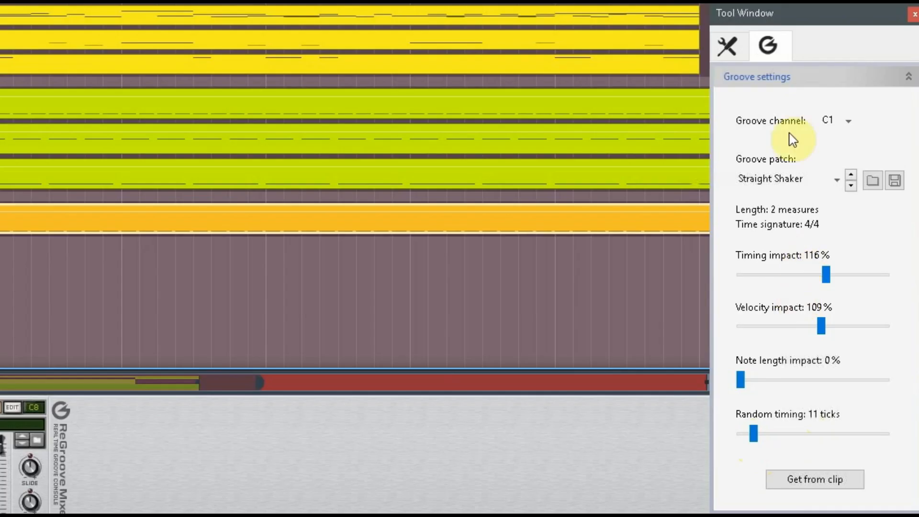
pyautogui.moveTo(789, 14); pyautogui.dragTo(781, 12)
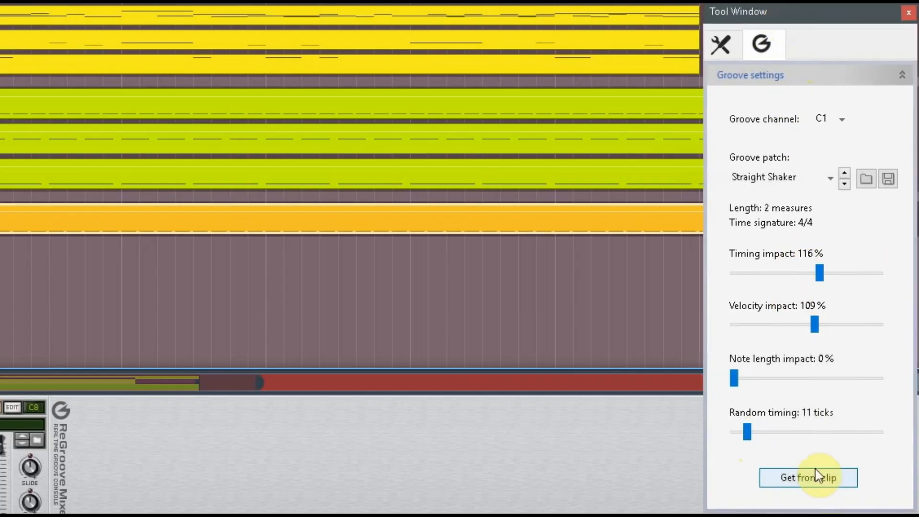